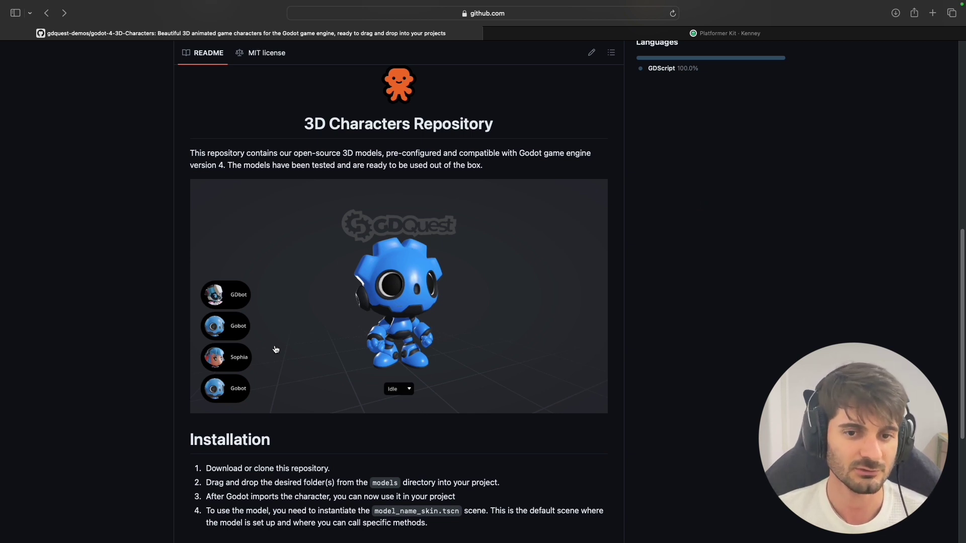
- Read through the godot-4-3D-Characters README, then move to the Kenney Platformer Kit tab
scroll(313, 374, up, 10)
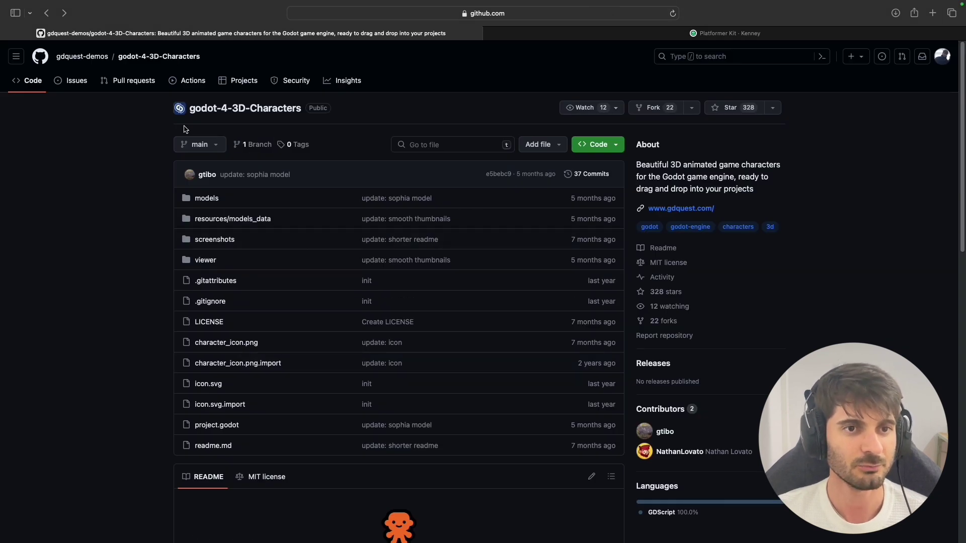
scroll(362, 239, down, 4)
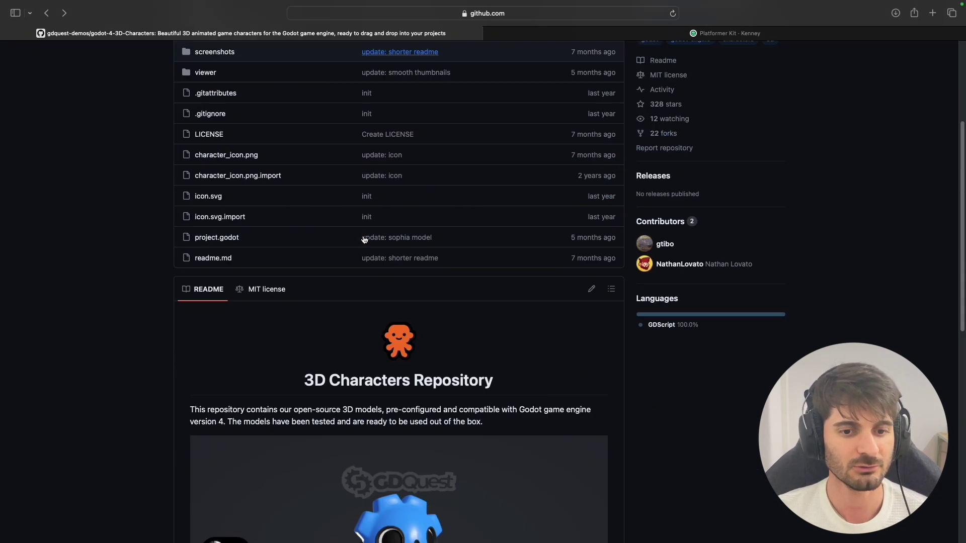
scroll(362, 240, down, 4)
scroll(705, 158, up, 3)
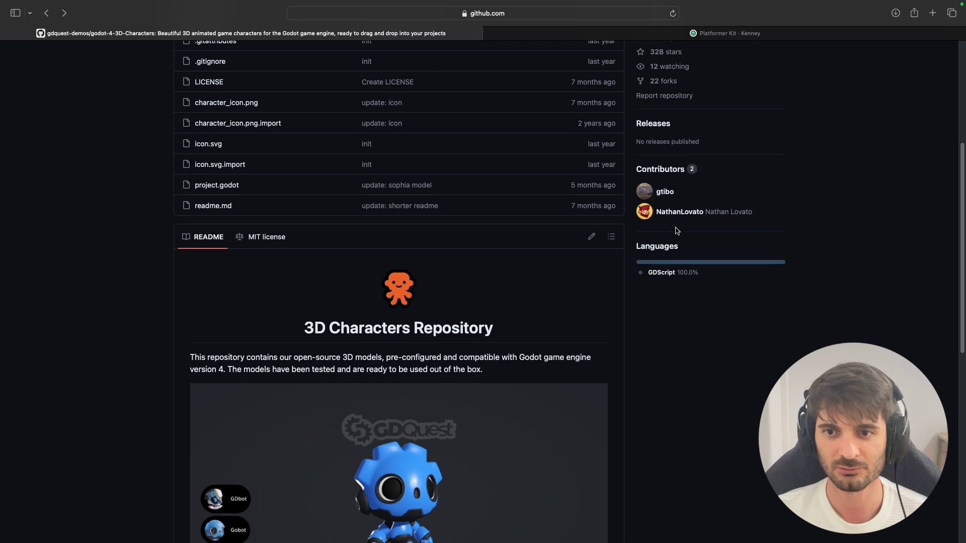
scroll(415, 342, down, 4)
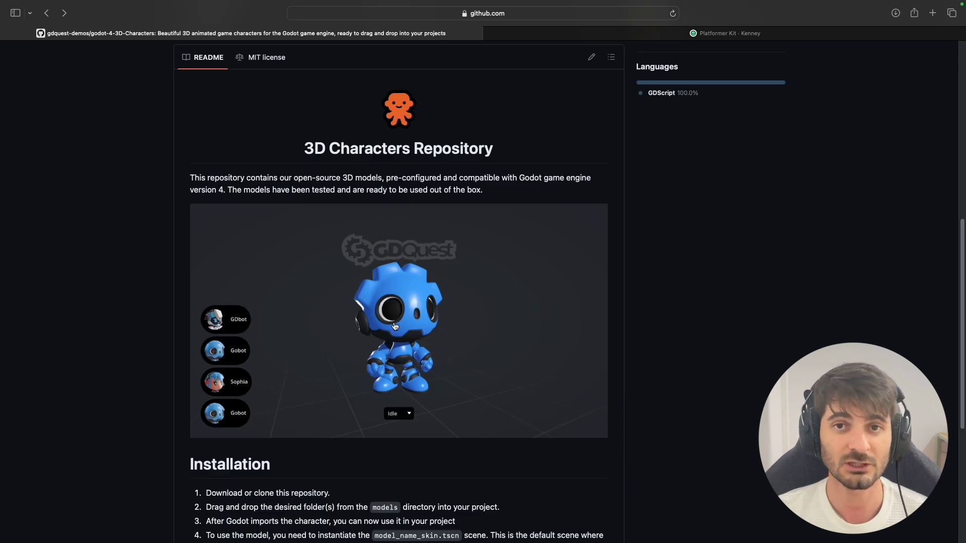
scroll(402, 323, up, 10)
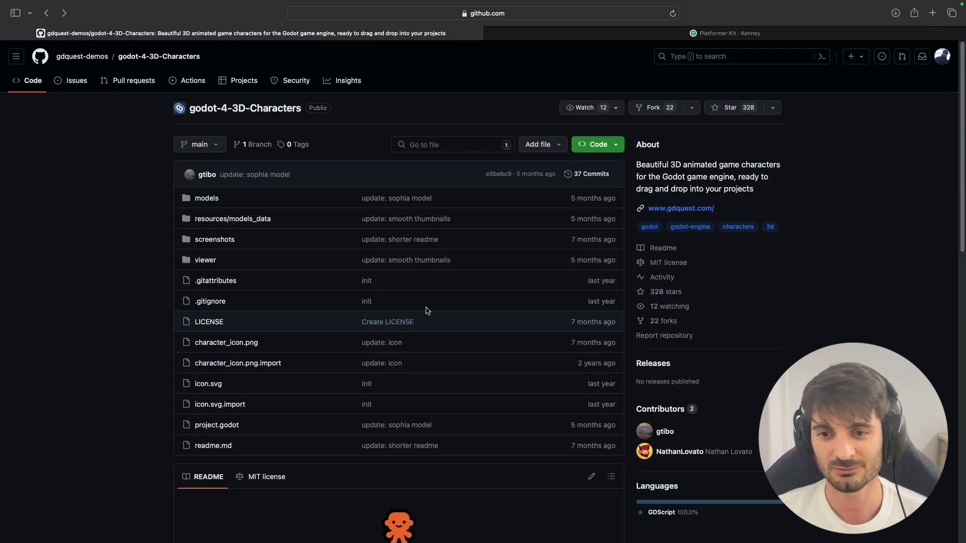
key(ctrl+Tab)
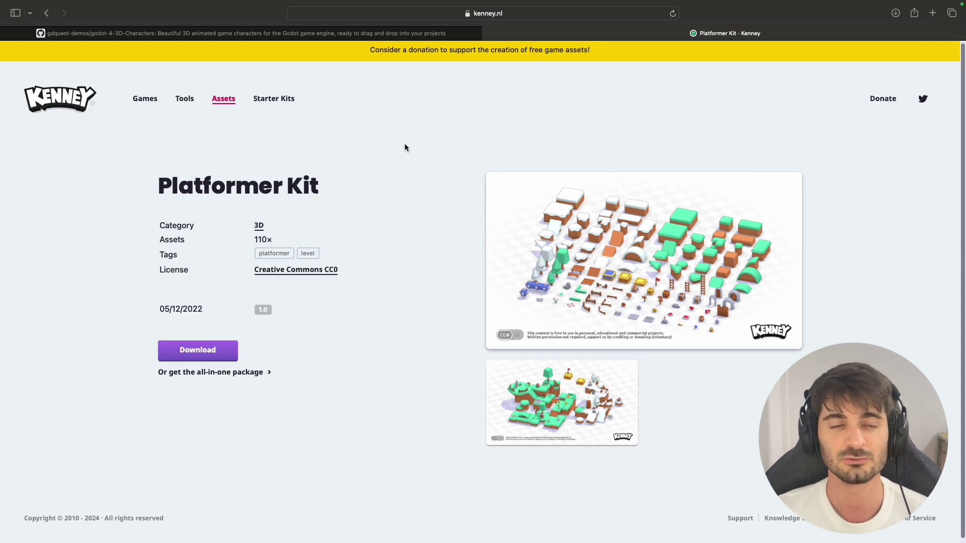
- Download the Kenney Platformer Kit, continuing without donating
key(super+bracketleft)
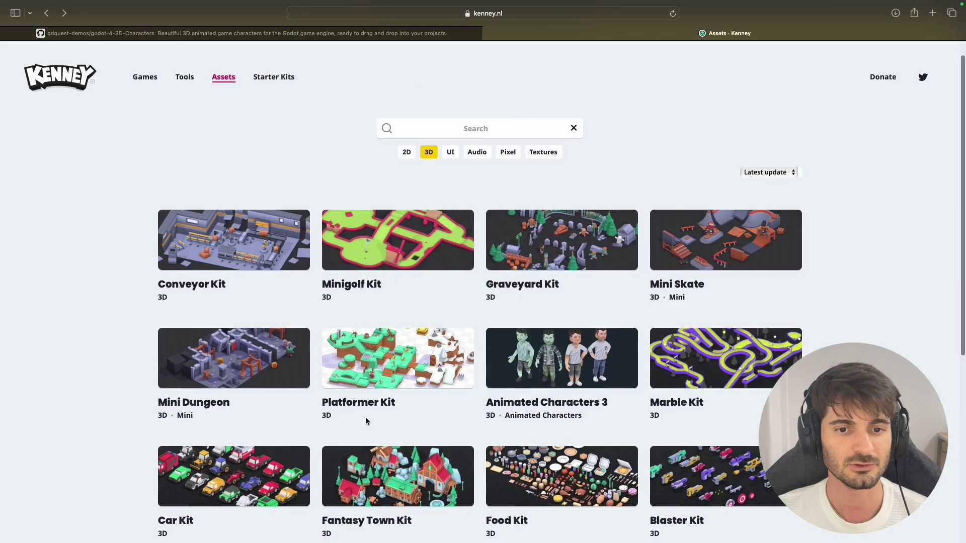
click(388, 406)
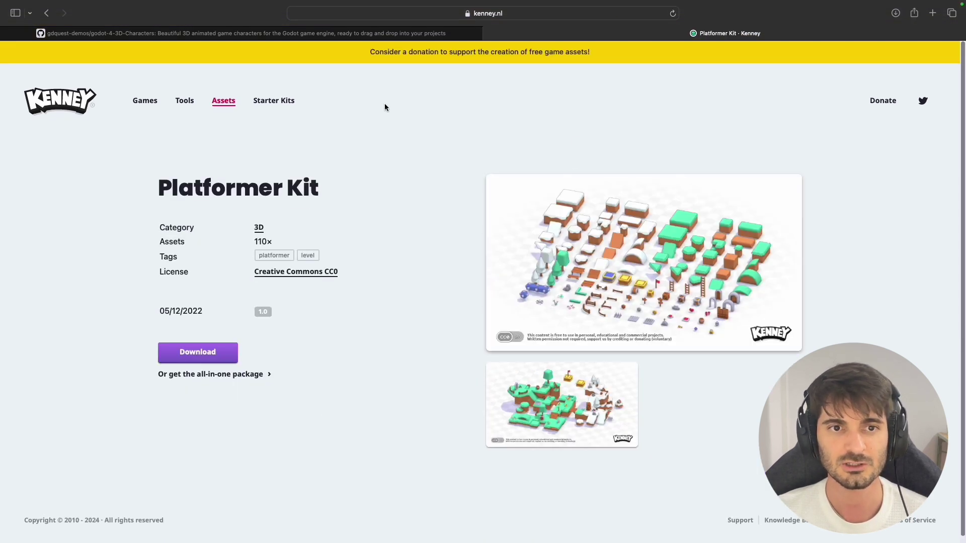
click(213, 350)
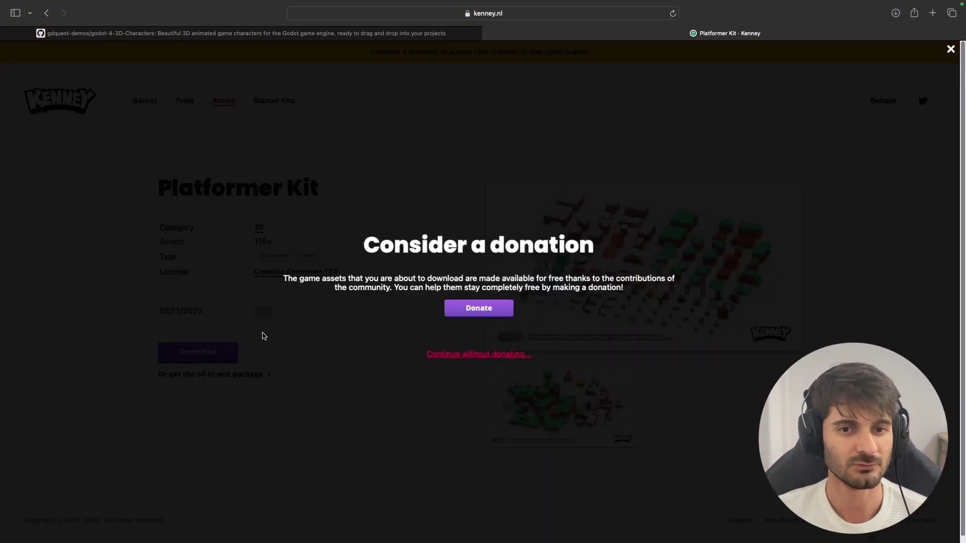
click(508, 354)
- Download the godot-4-3D-Characters repository from GitHub as a ZIP
click(371, 33)
click(613, 145)
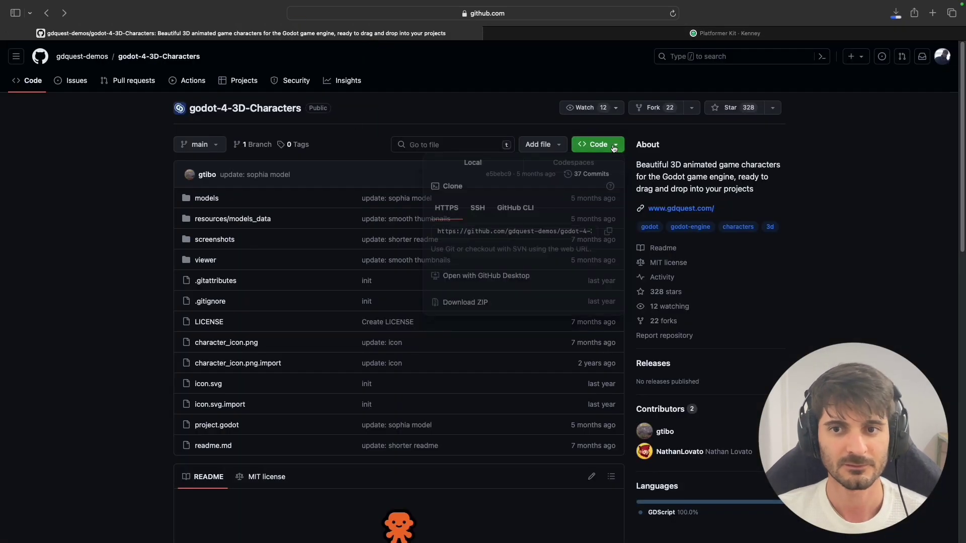
click(484, 305)
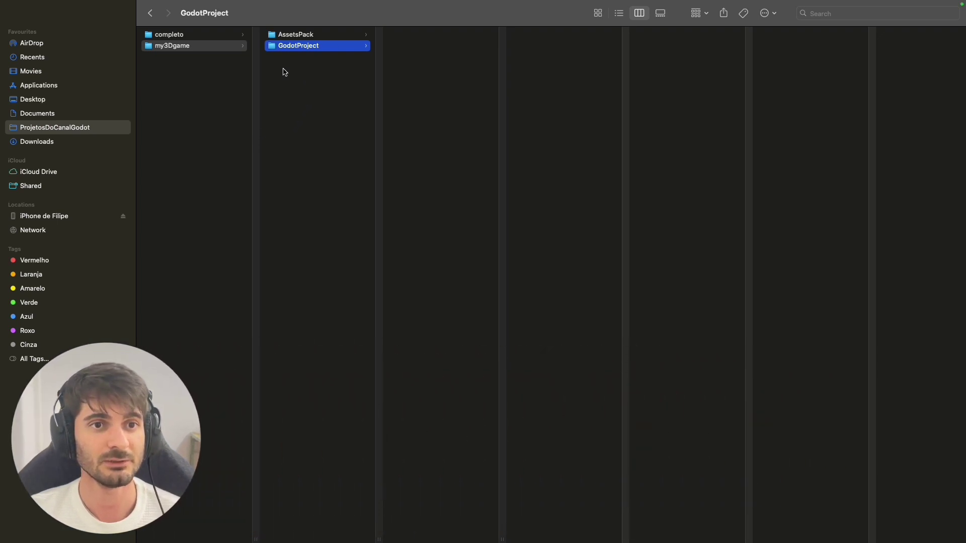
- Check that AssetsPack contains kenney_platformer-kit-2 and godot-4-3D-Characters-main-2, then go back to GodotProject
click(307, 37)
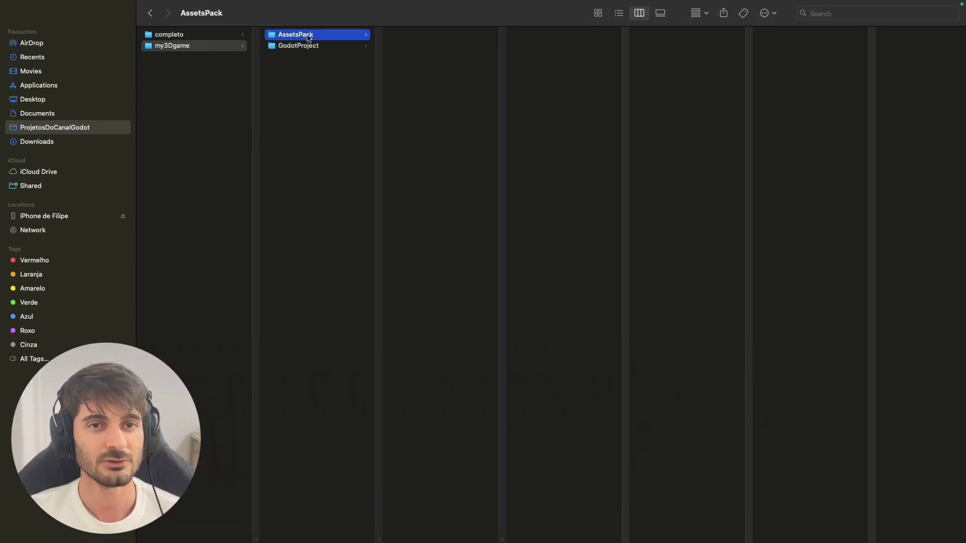
click(320, 48)
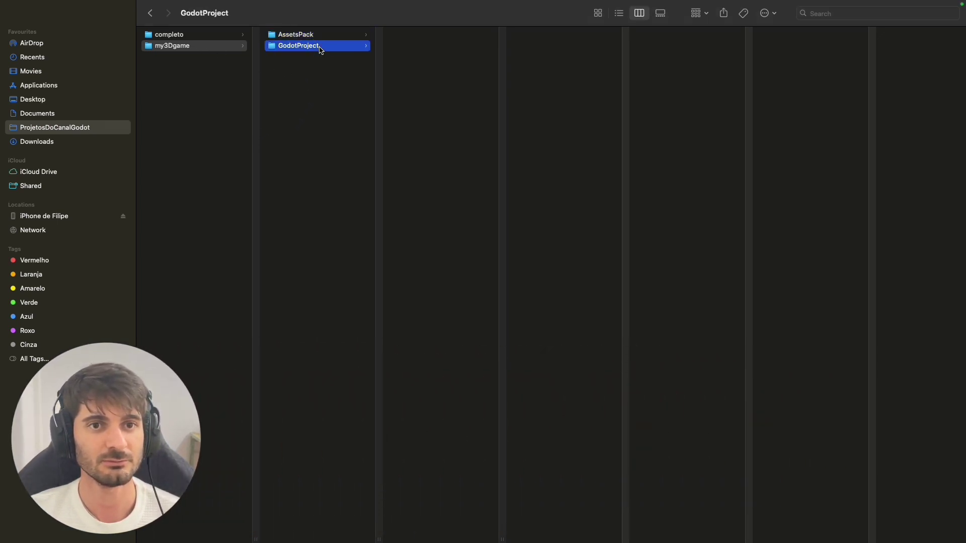
click(304, 35)
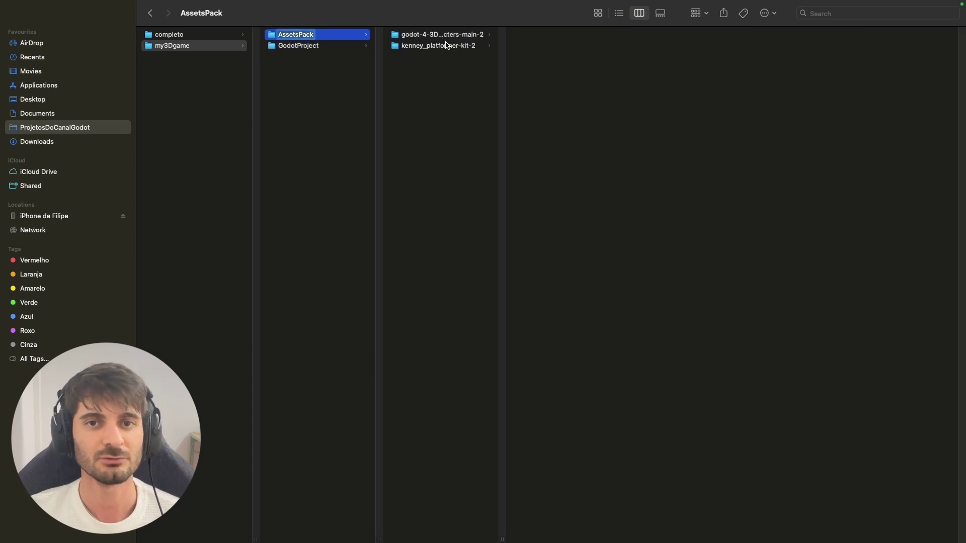
double_click(503, 539)
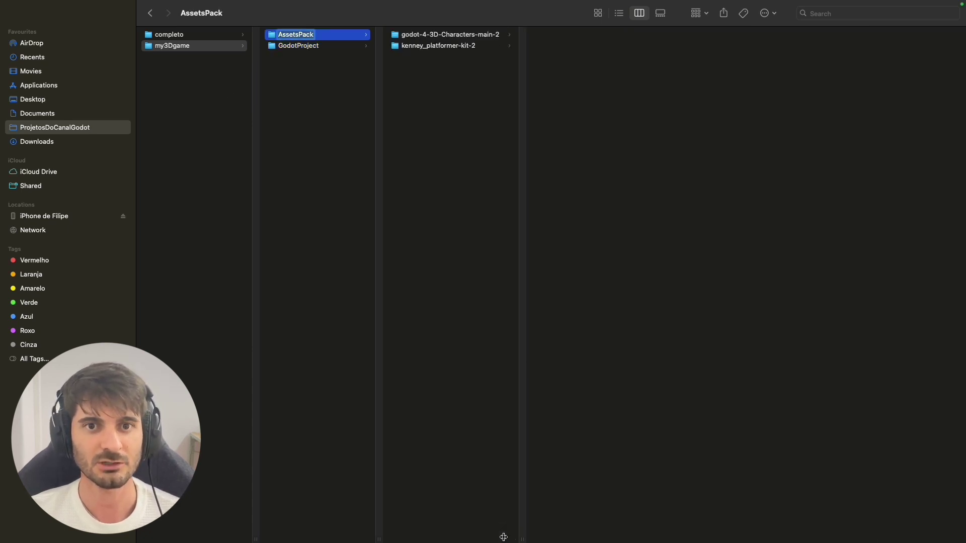
click(452, 47)
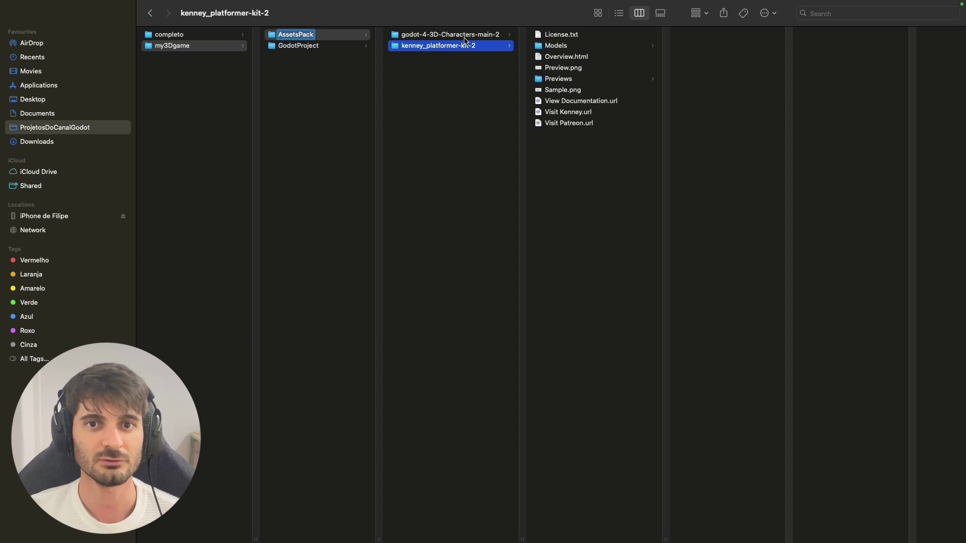
click(464, 37)
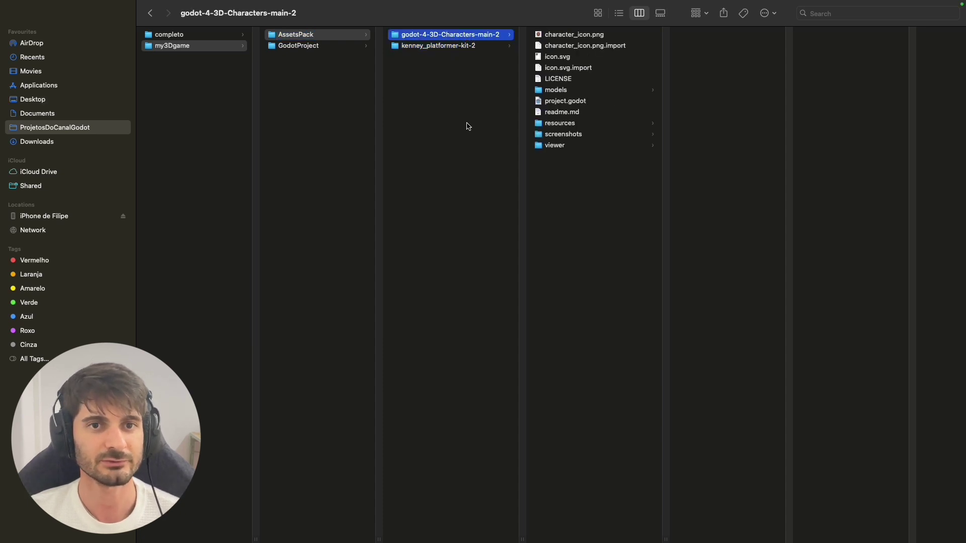
key(Left)
key(Down)
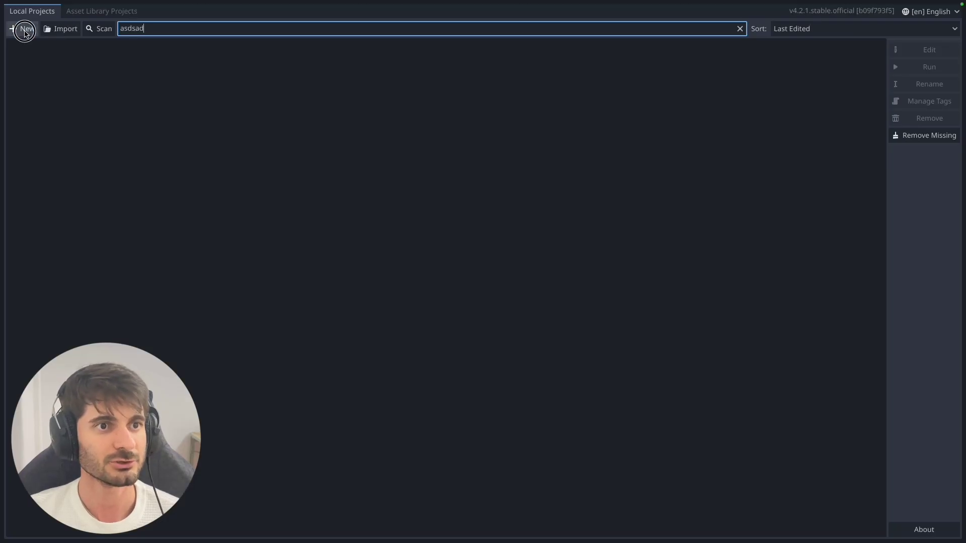
- Create project My3dGame in the GodotProject path with Mobile renderer and version control None, then edit it
click(21, 28)
text(My3dGame)
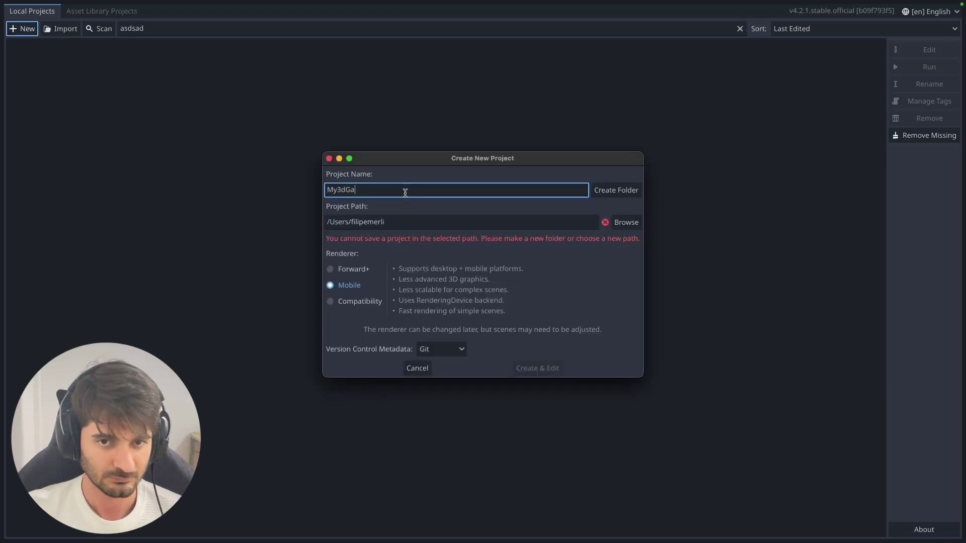
click(394, 221)
key(super+v)
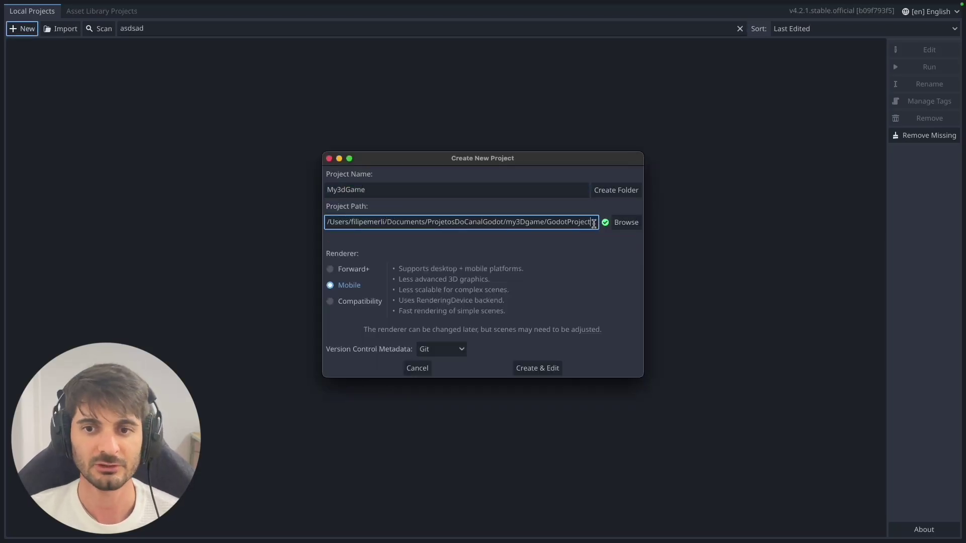
drag(593, 223, 315, 222)
click(331, 285)
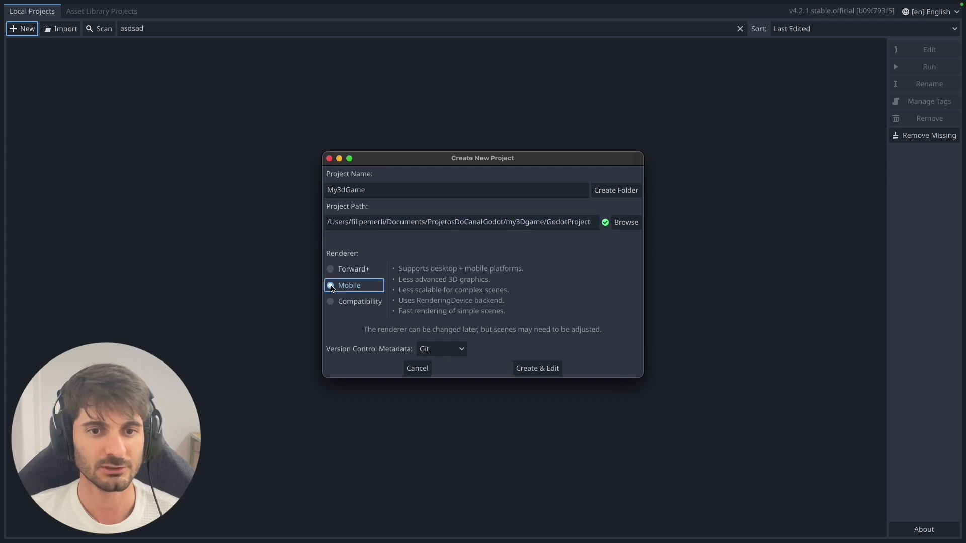
click(458, 349)
click(430, 362)
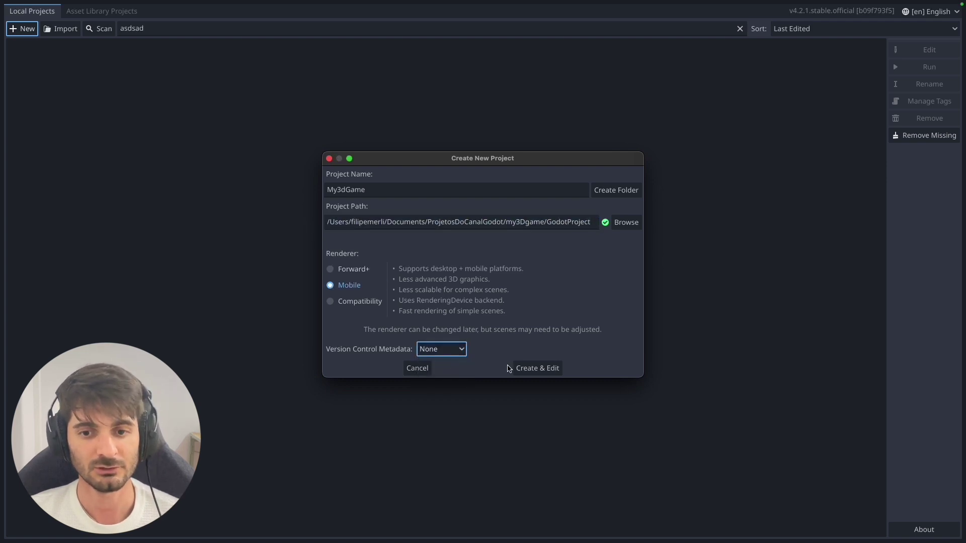
click(536, 372)
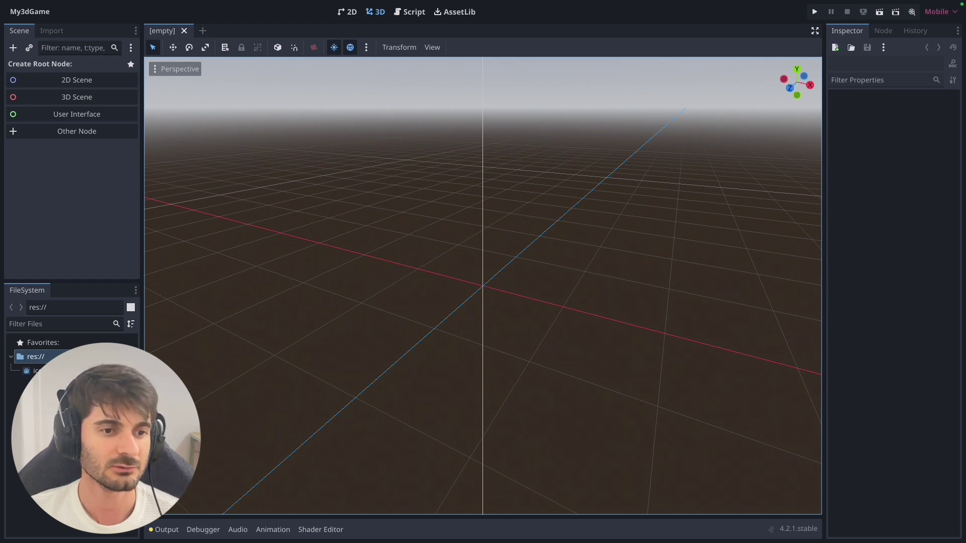
- Create a Models folder in res://
right_click(54, 358)
mouse_move(211, 367)
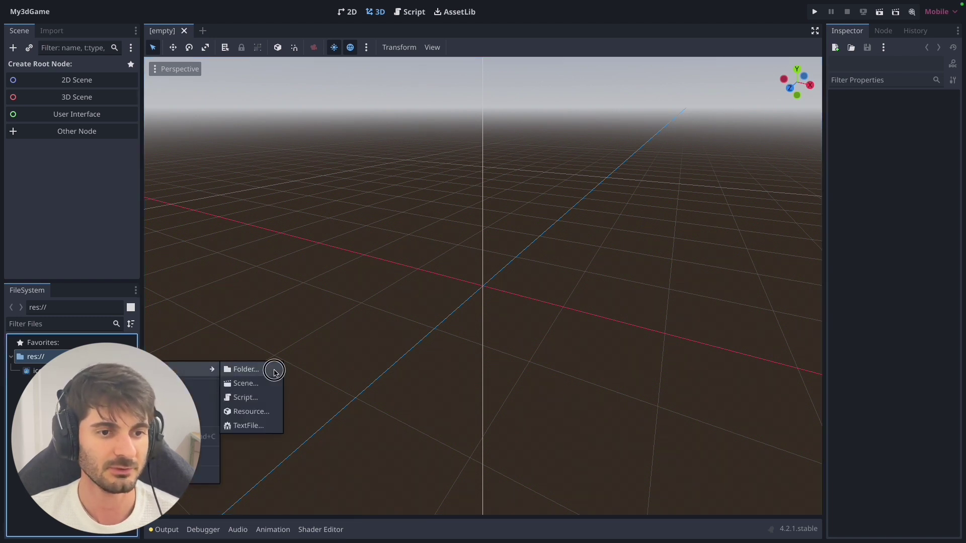
click(274, 371)
text(Models)
key(Return)
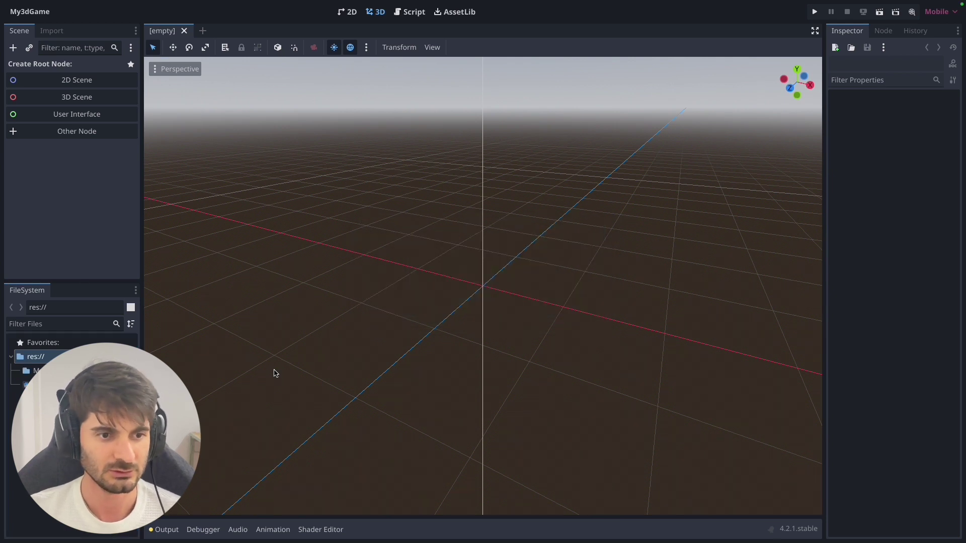
- Create a second folder, Tiles, in res://
right_click(42, 358)
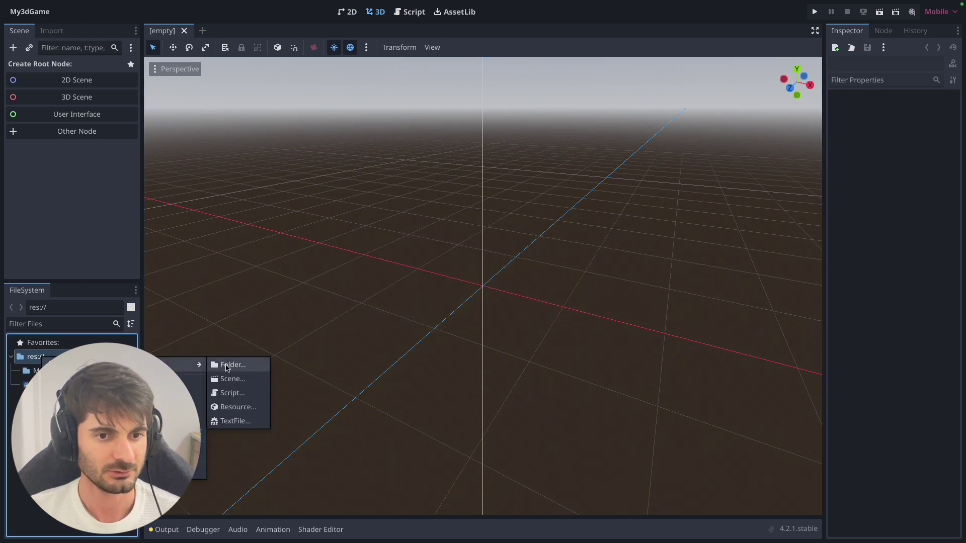
click(226, 366)
text(Textures)
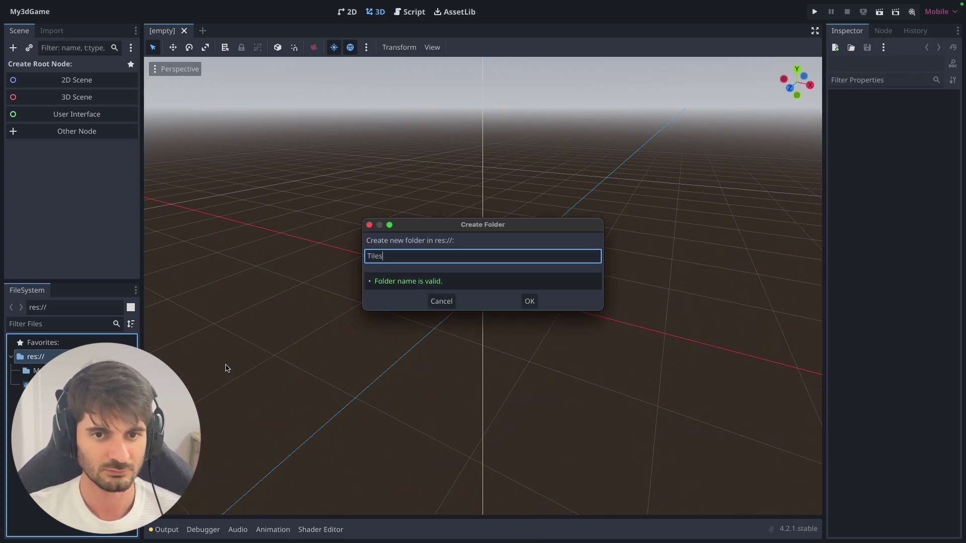
key(Return)
click(76, 371)
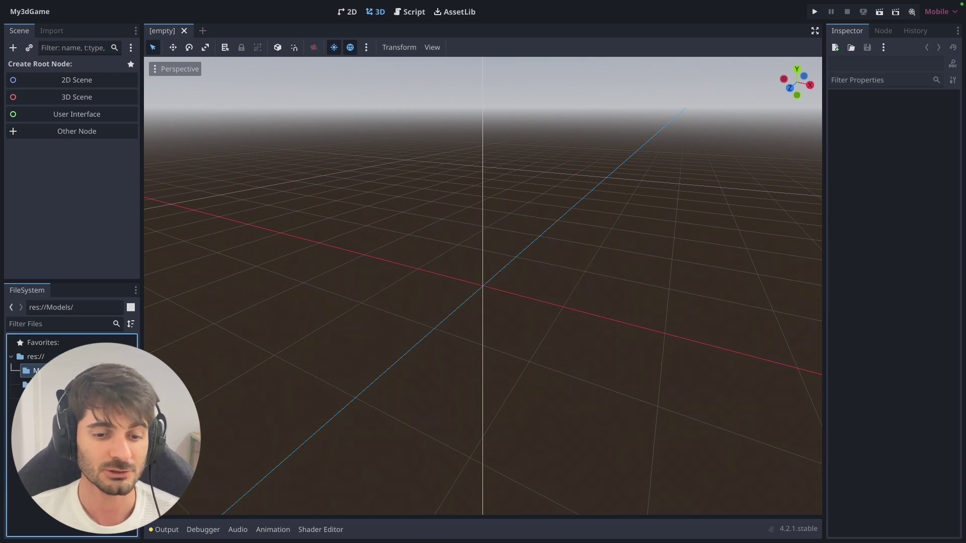
- Browse godot-4-3D-Characters-main-2 > models > gobot > model and locate gobot.glb
click(26, 385)
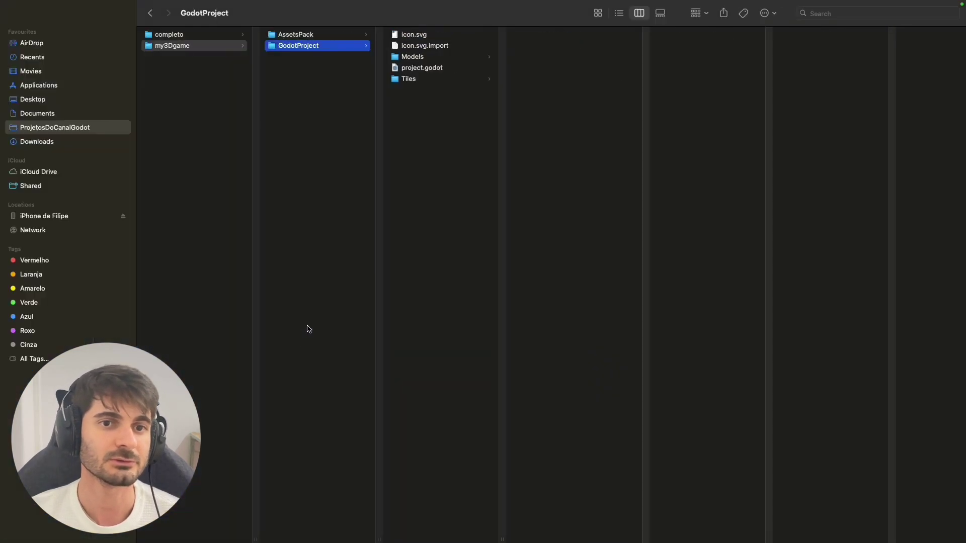
click(417, 57)
click(407, 79)
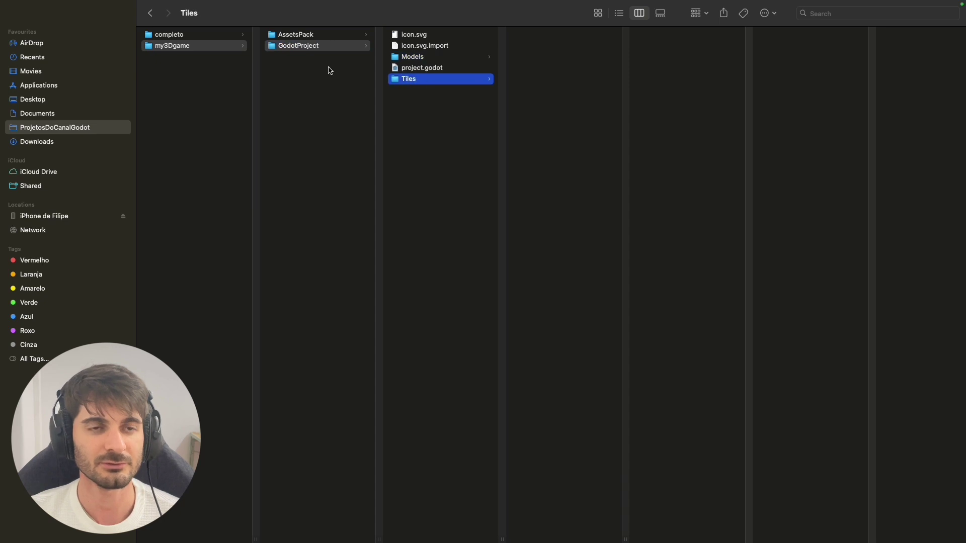
click(297, 36)
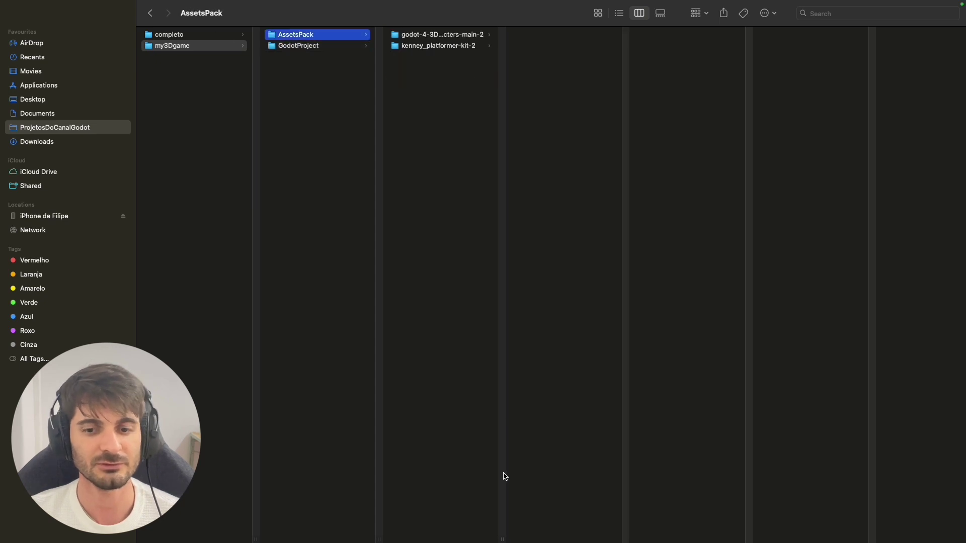
click(440, 36)
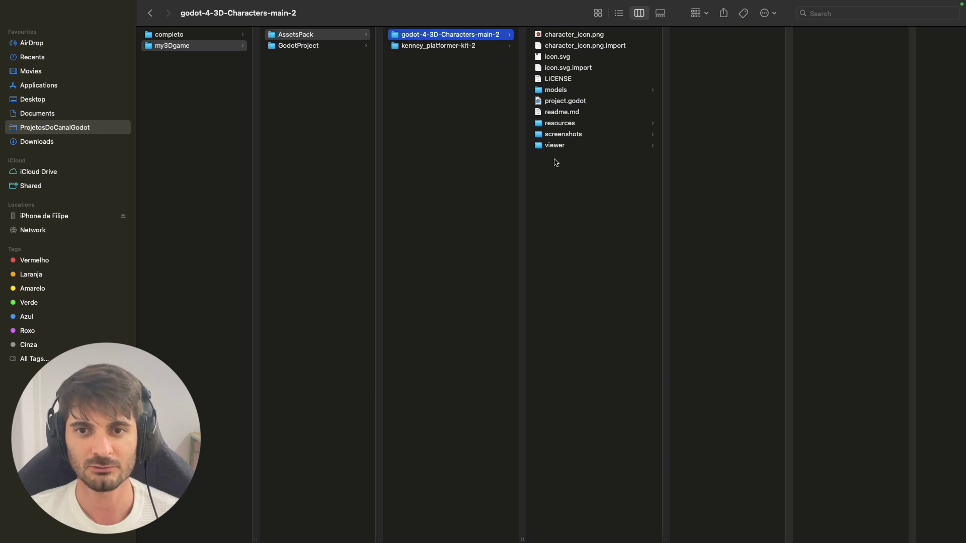
click(558, 90)
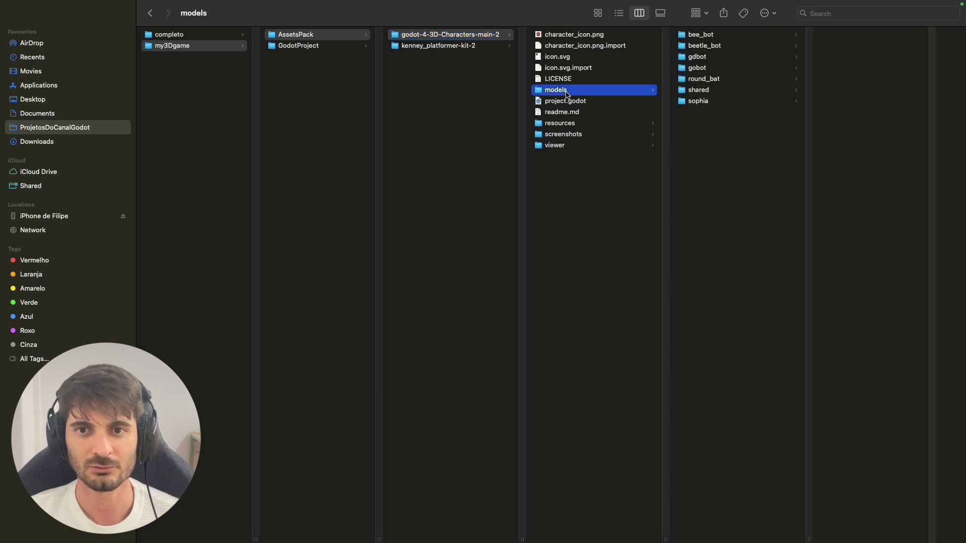
click(708, 72)
click(838, 70)
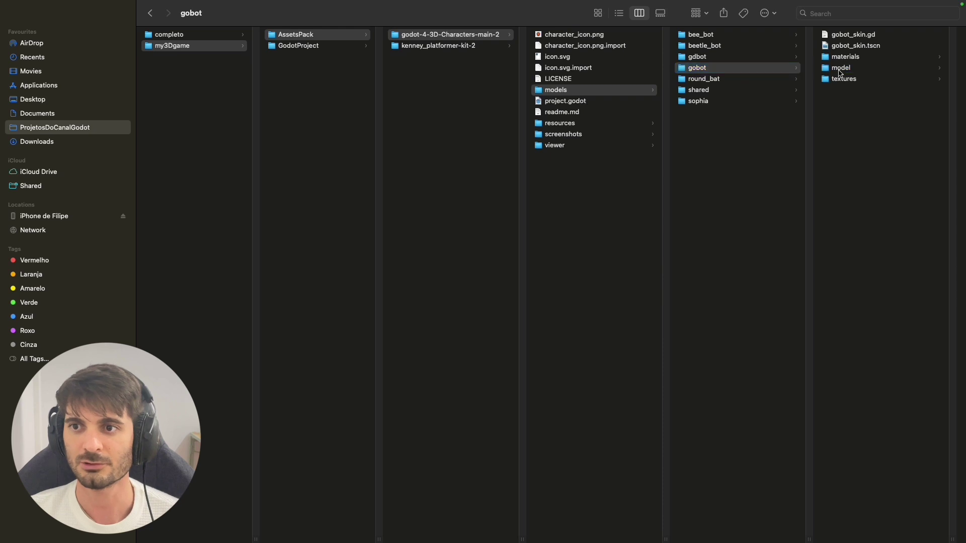
click(866, 114)
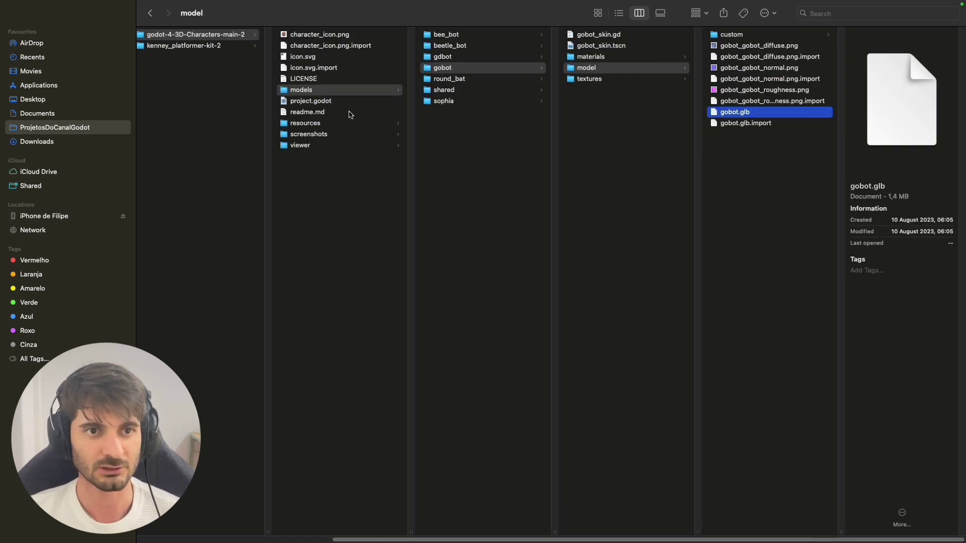
scroll(227, 178, left, 5)
- Open kenney_platformer-kit-2 > Models > GLTF format in Finder
click(158, 35)
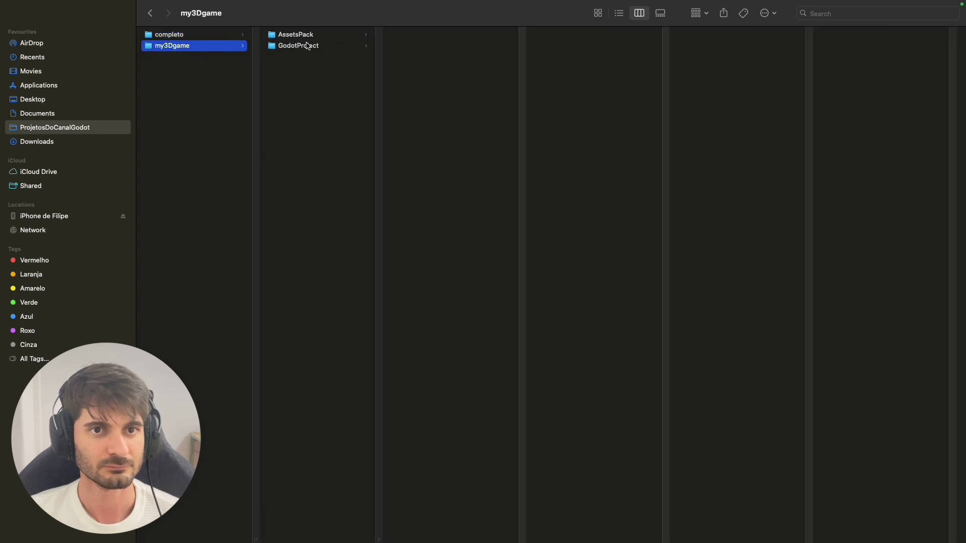
click(412, 56)
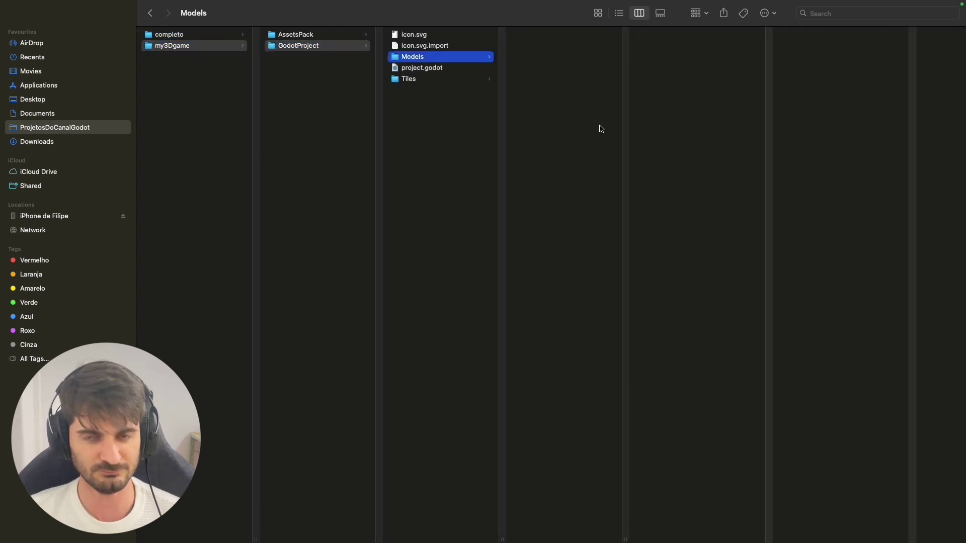
click(413, 79)
click(318, 35)
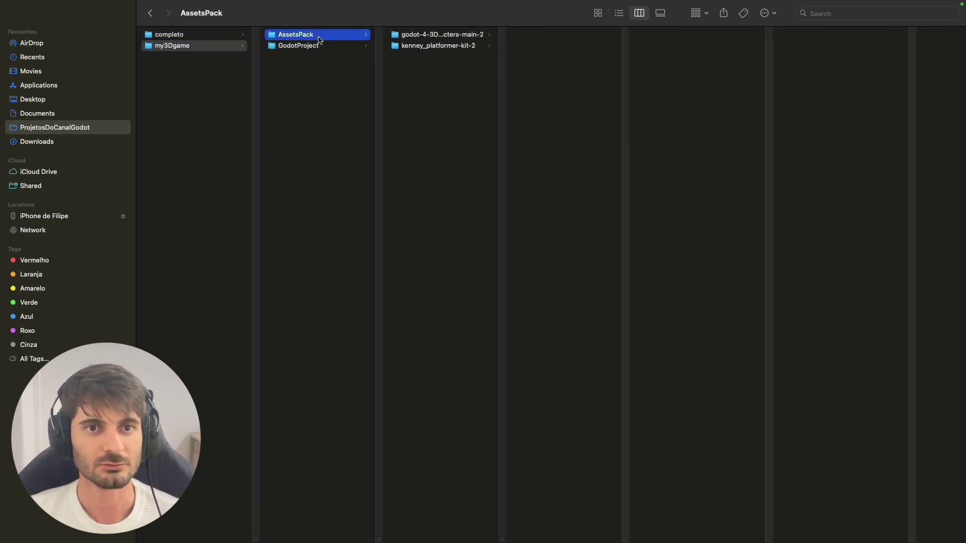
click(441, 46)
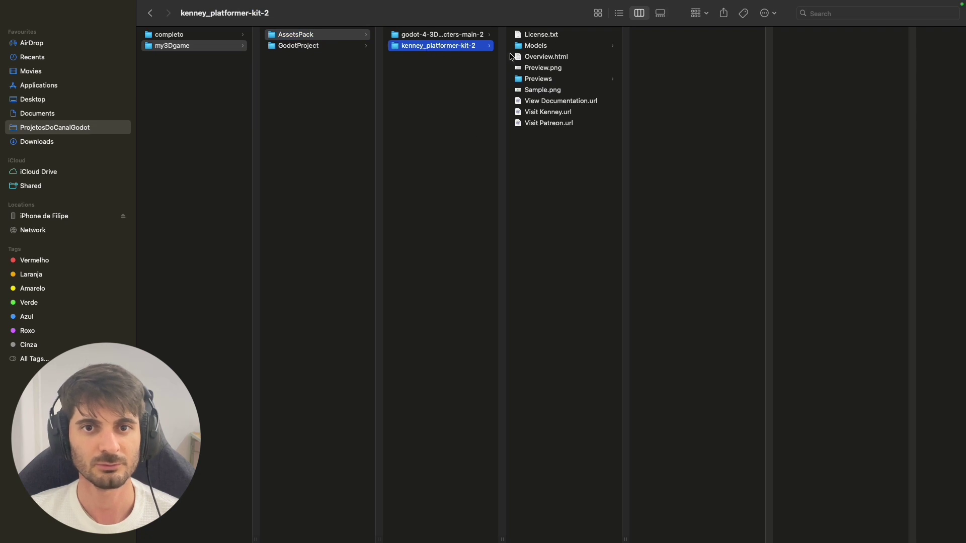
click(541, 46)
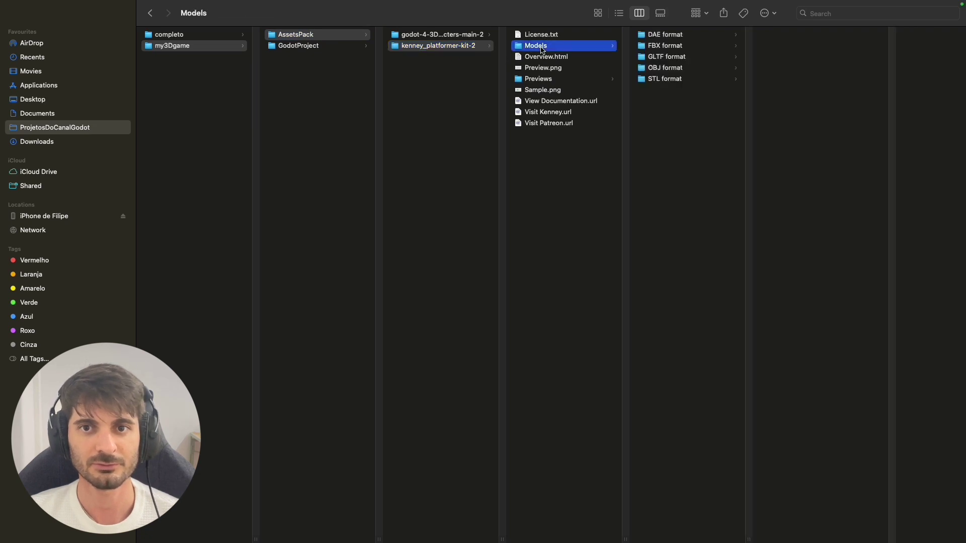
click(672, 59)
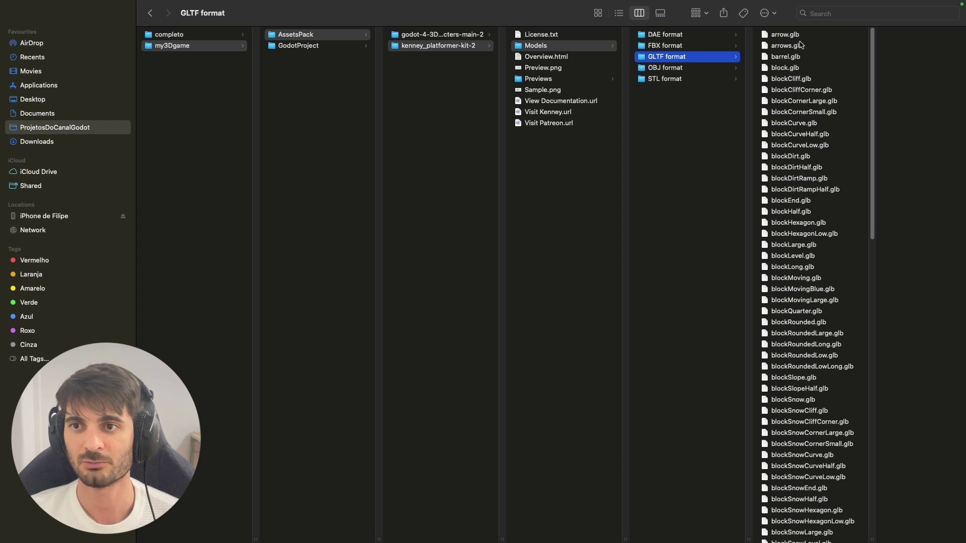
click(871, 280)
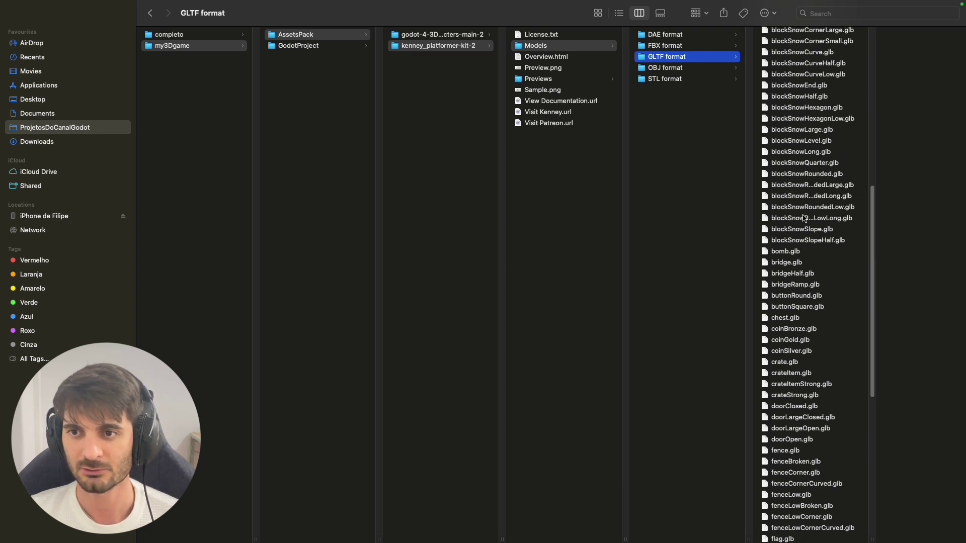
scroll(804, 218, up, 10)
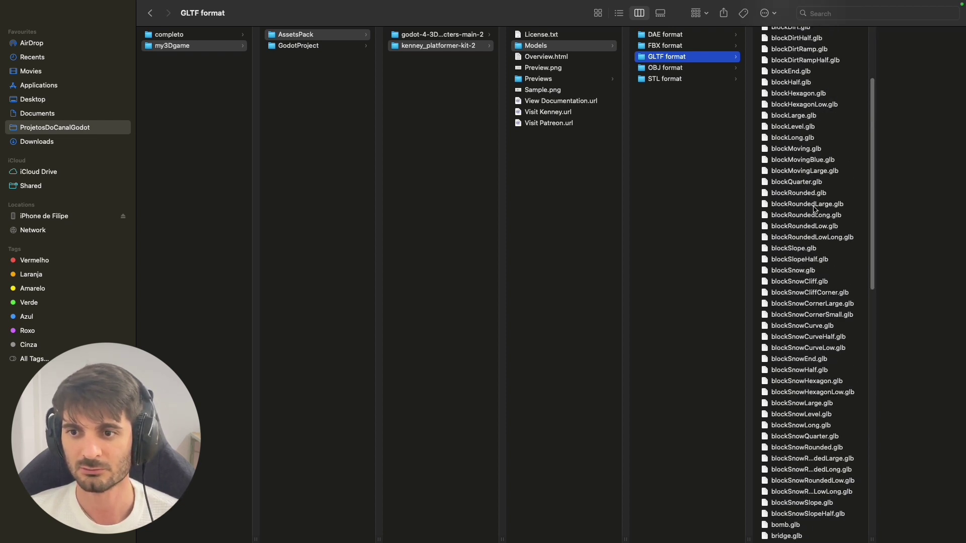
- Select blockRounded, barrel, blockSlope, doorClosed, fence and fenceCorner .glb files
click(803, 195)
scroll(765, 64, up, 5)
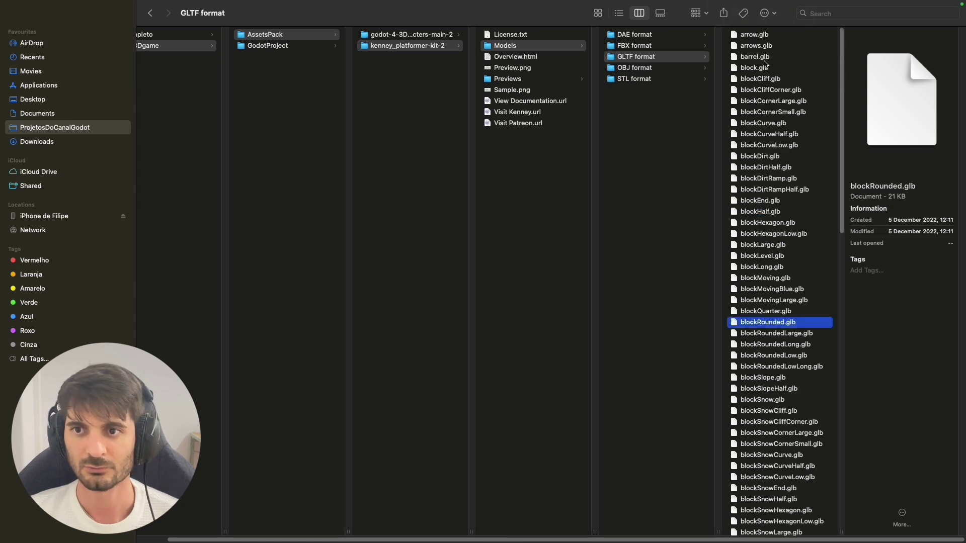
super+click(760, 59)
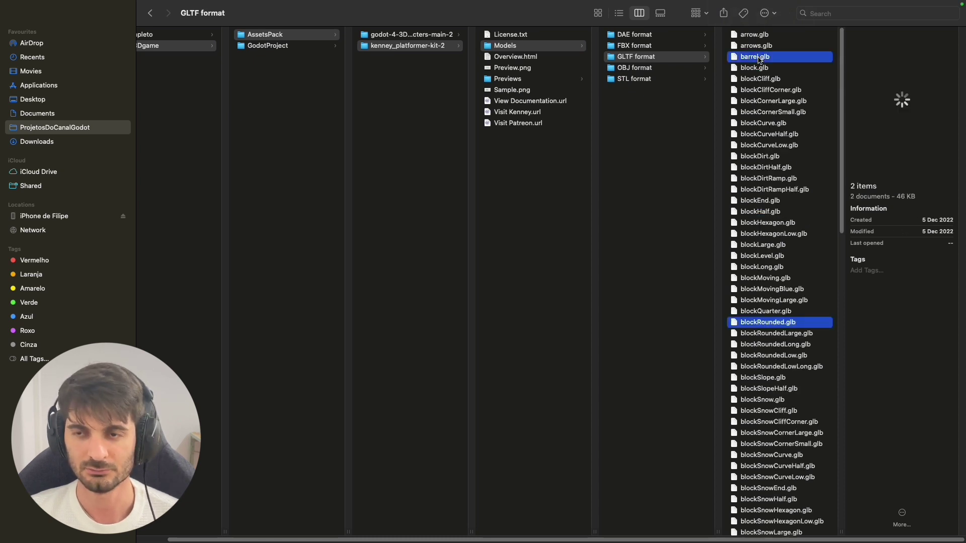
super+click(768, 381)
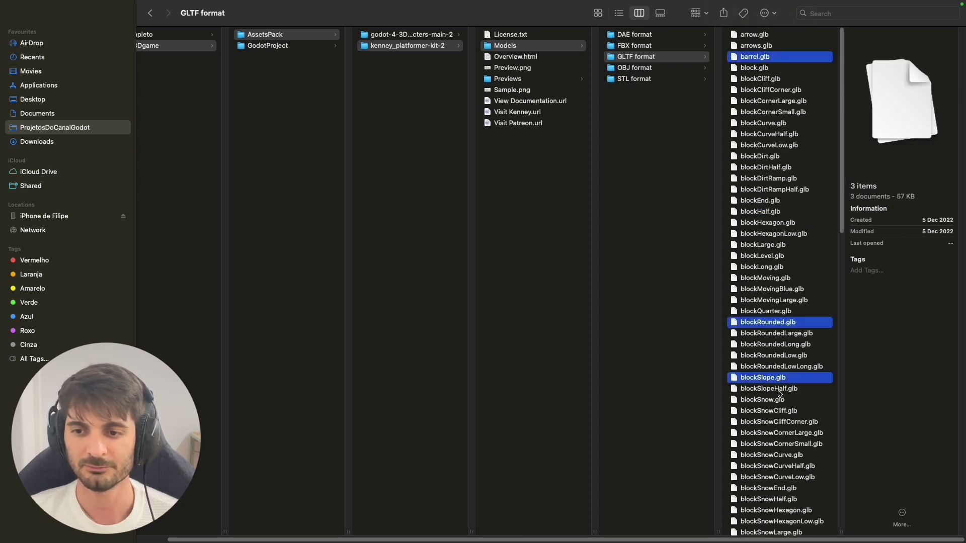
scroll(779, 393, down, 15)
super+click(772, 359)
scroll(769, 372, up, 2)
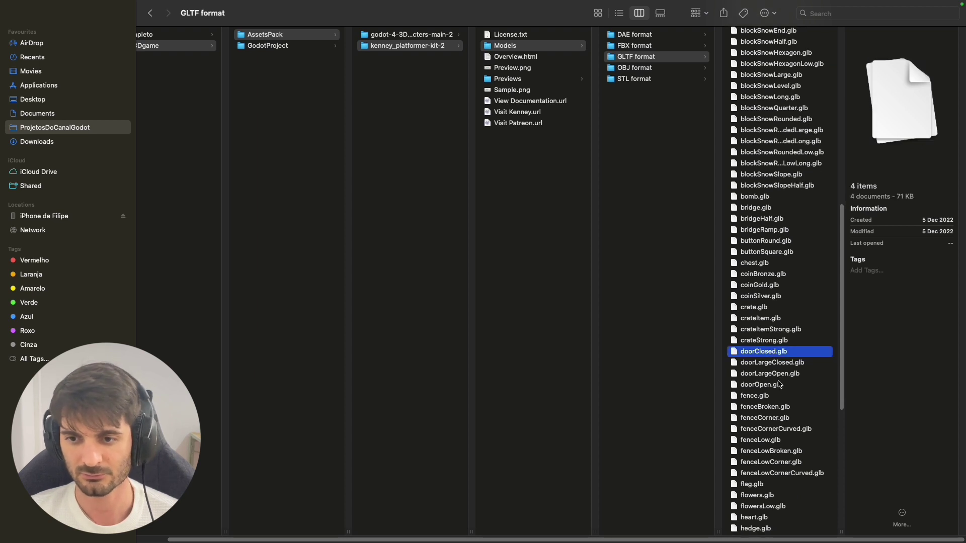
scroll(764, 383, down, 3)
super+click(759, 386)
super+click(770, 408)
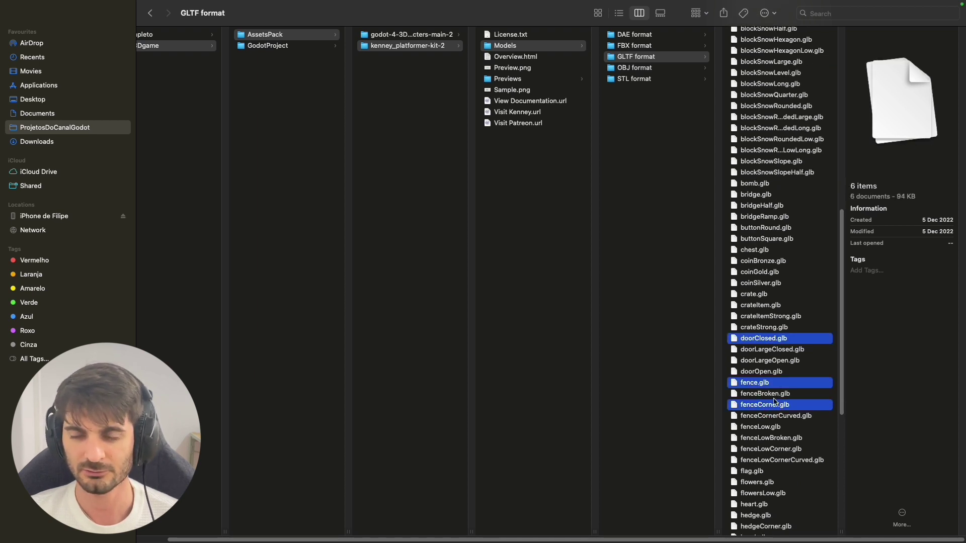
- Add flowers, flowersLow, key, plant, spikes, treePine and treePineSmall .glb to the selection
scroll(794, 387, down, 2)
scroll(794, 387, down, 2)
super+click(762, 411)
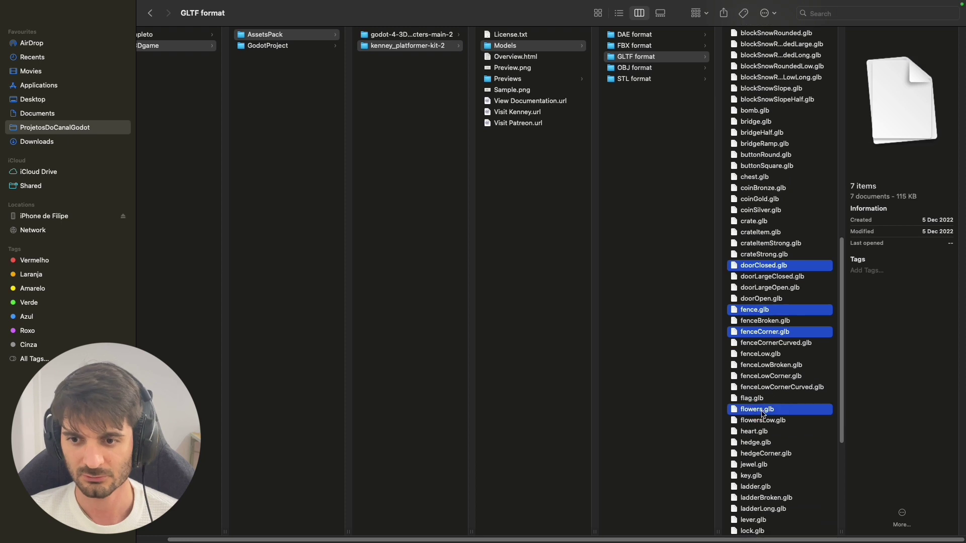
super+click(782, 424)
scroll(775, 382, down, 7)
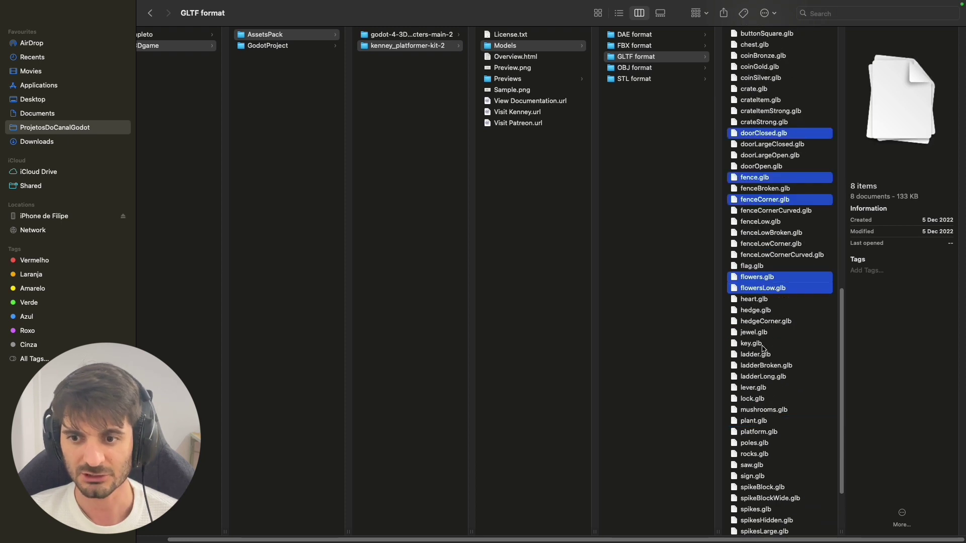
super+click(763, 346)
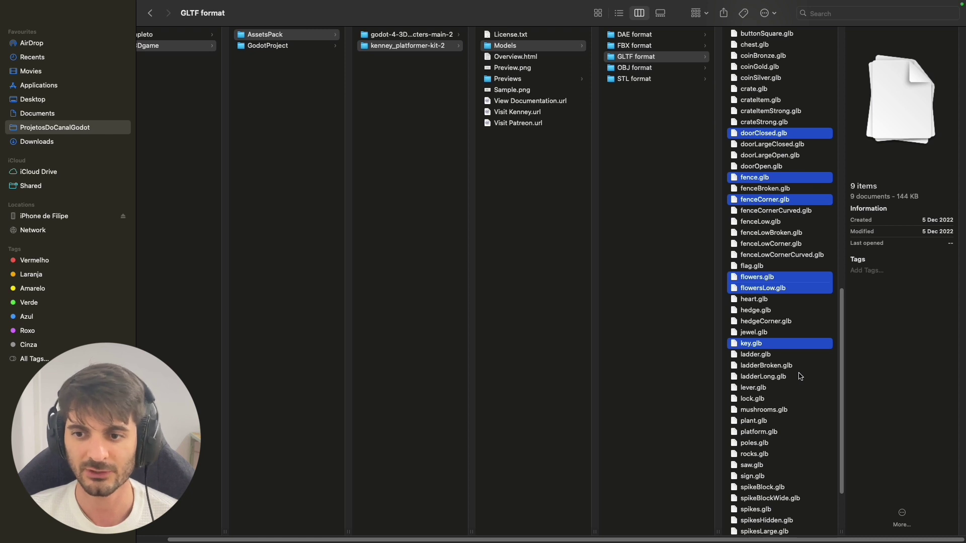
scroll(800, 376, down, 3)
super+click(768, 382)
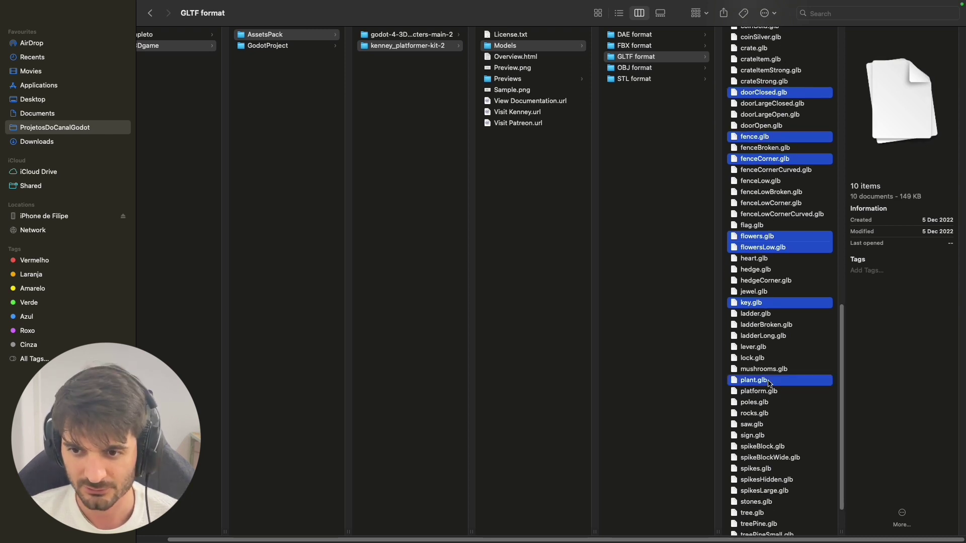
scroll(787, 399, down, 3)
super+click(767, 428)
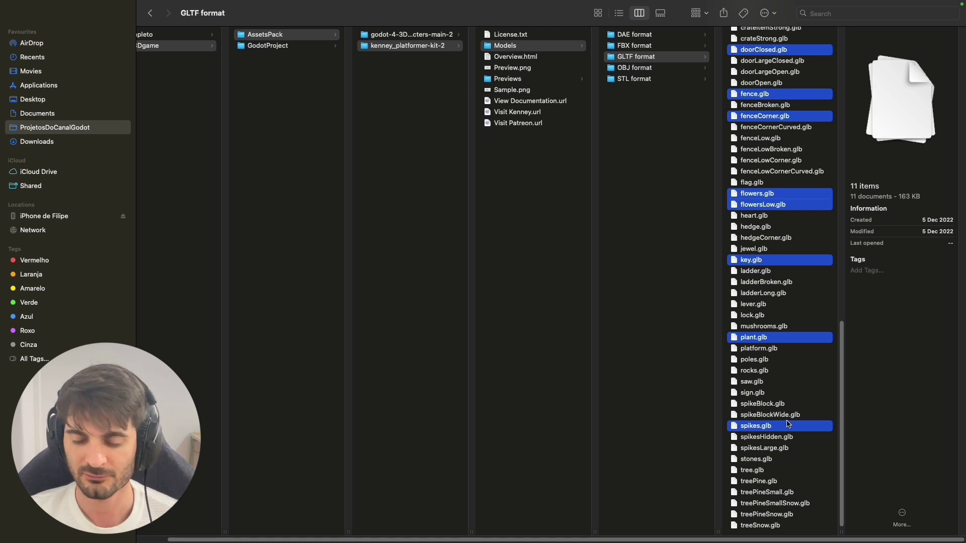
super+click(769, 481)
super+click(777, 492)
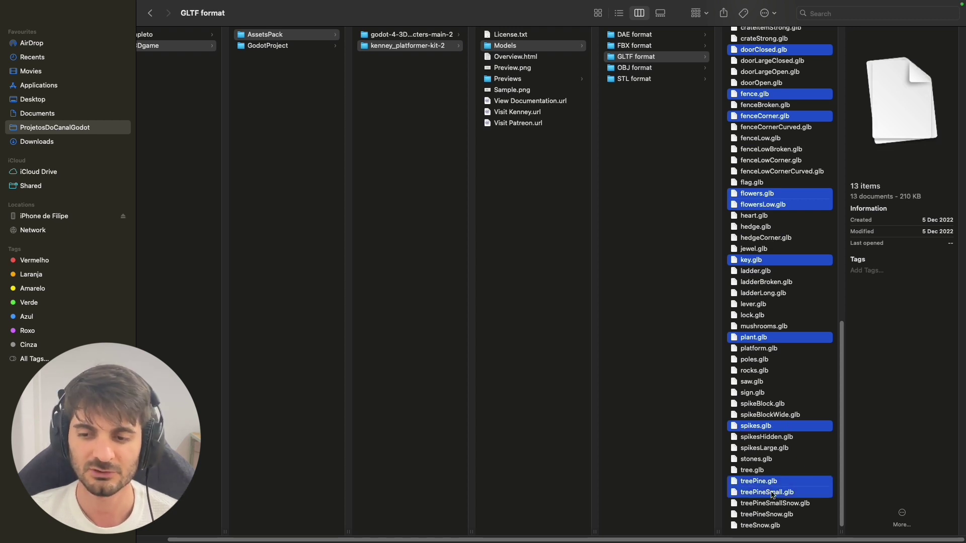
- Paste the selected tile models into GodotProject's Tiles folder
scroll(800, 458, up, 1)
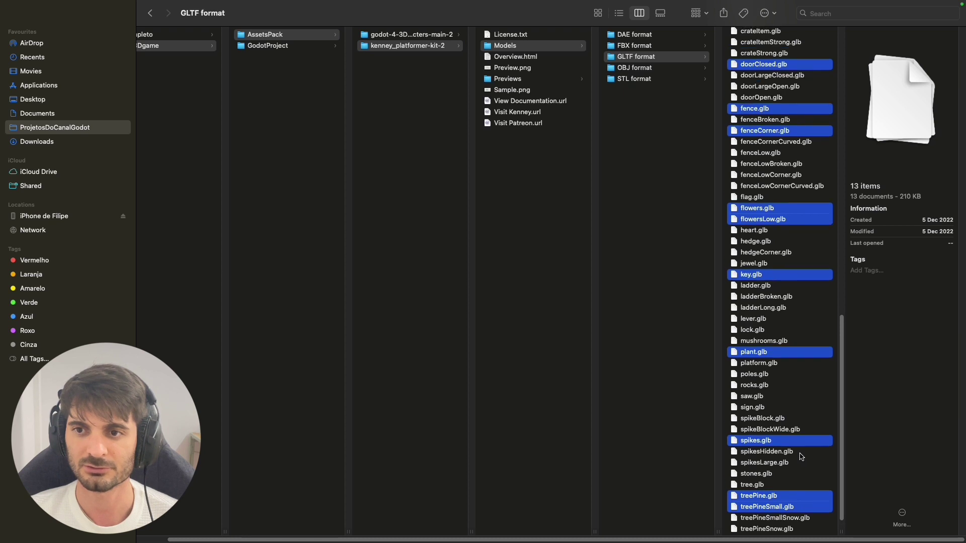
click(266, 47)
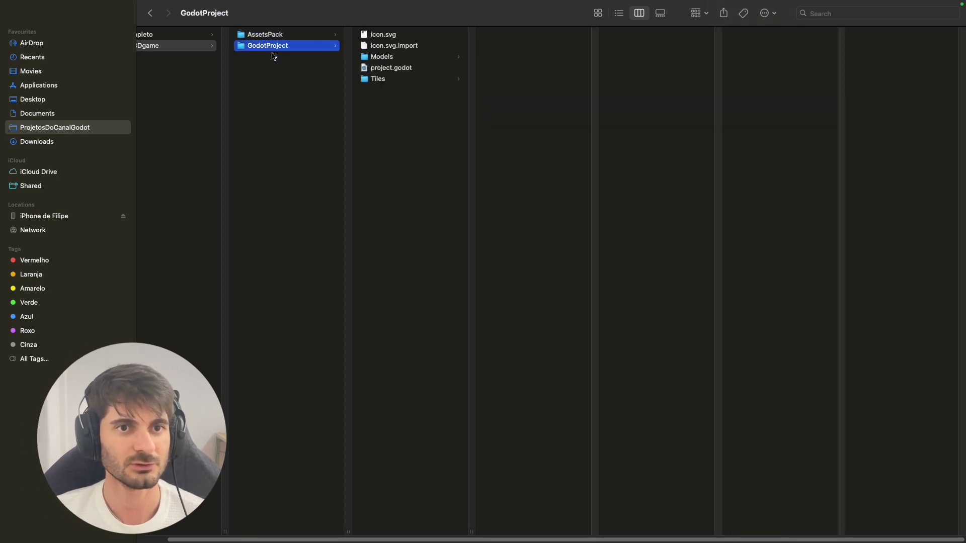
click(395, 81)
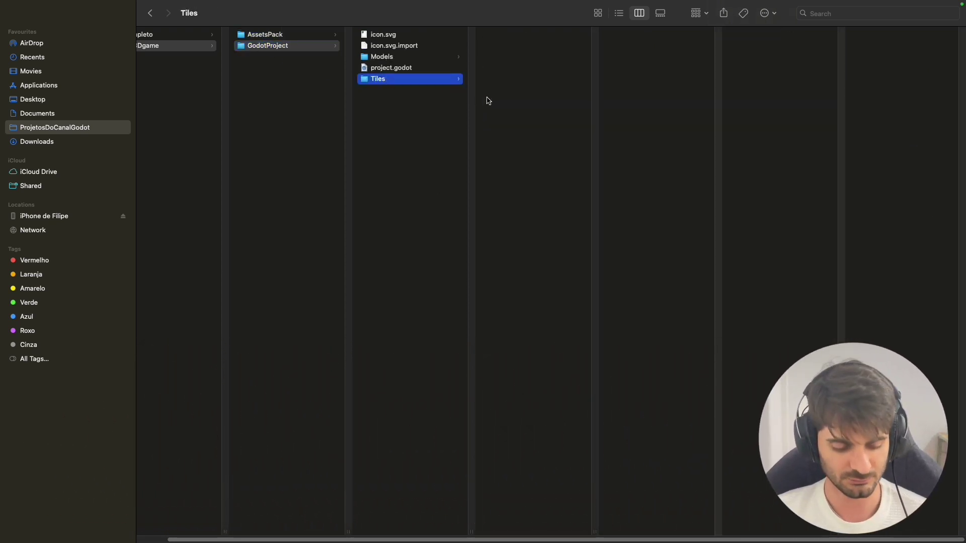
key(super+v)
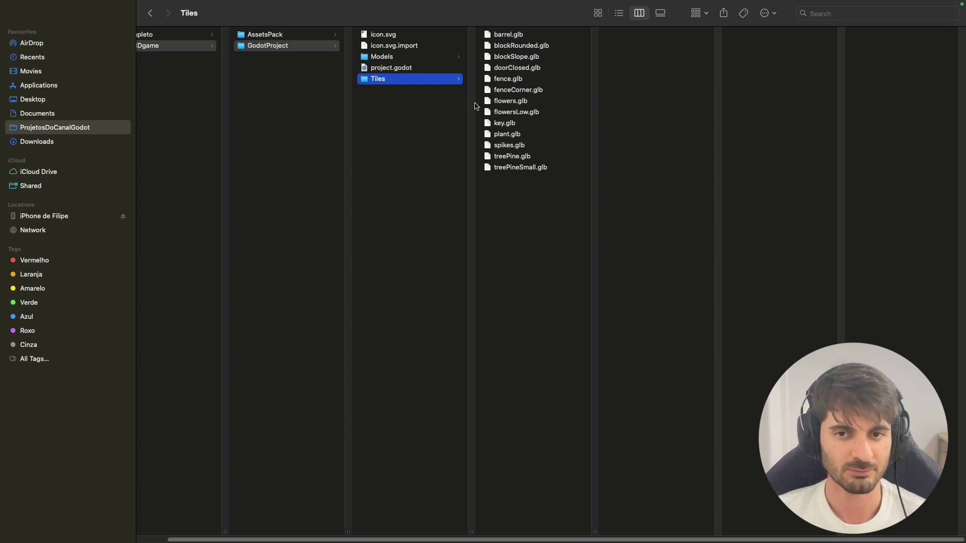
key(super+Tab)
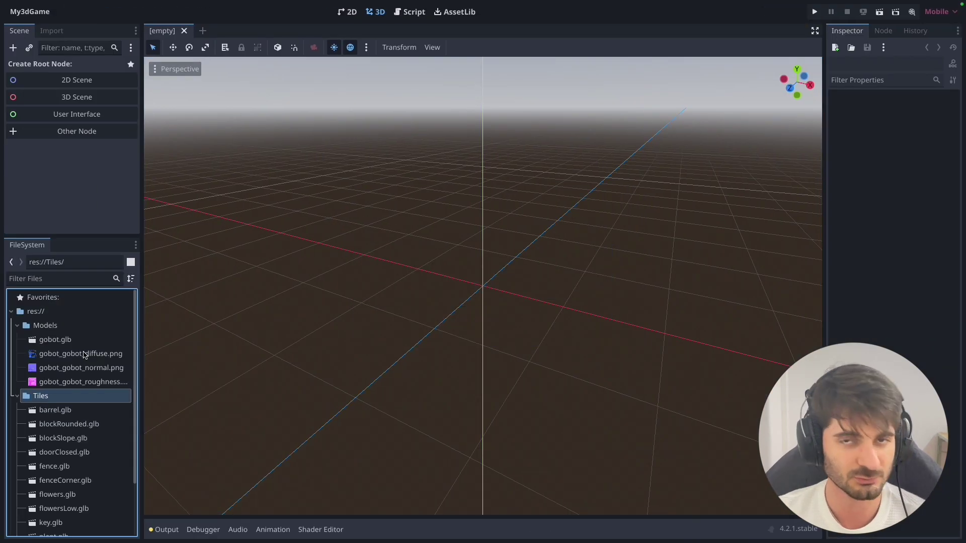
- Create a new 3D scene and rename its root node to Level1
click(16, 326)
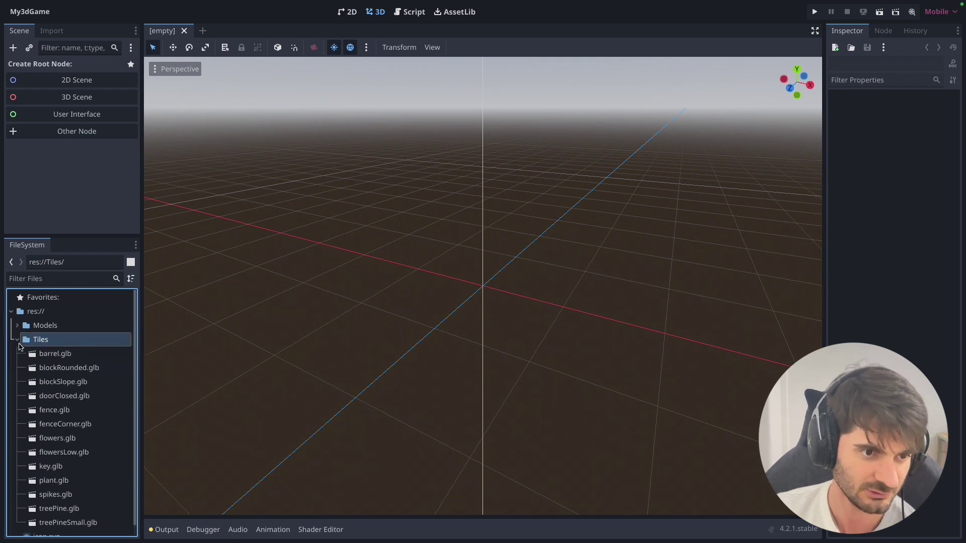
click(17, 339)
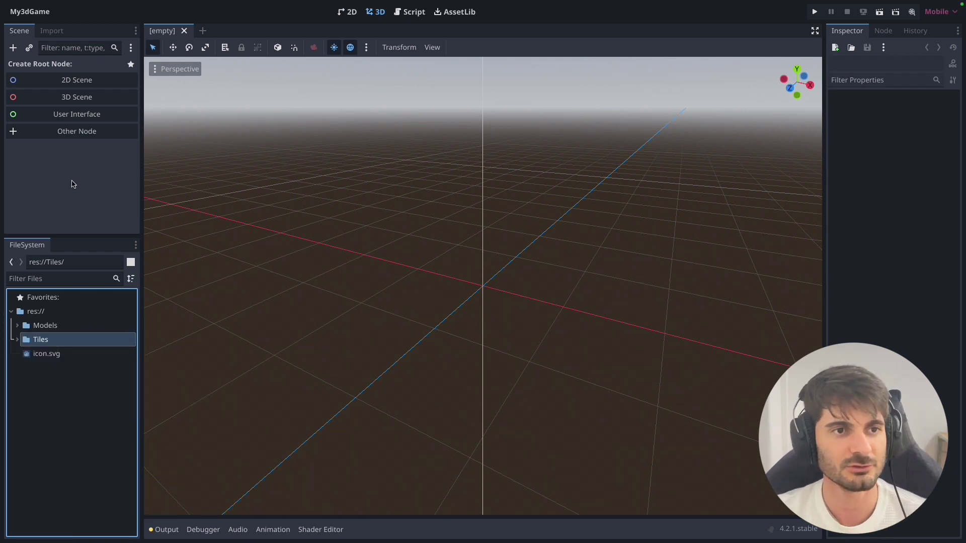
click(85, 97)
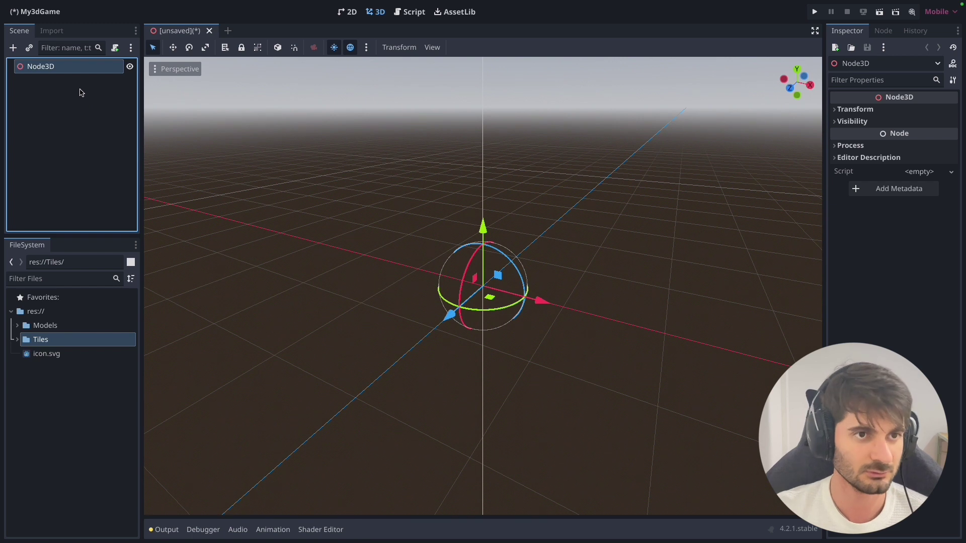
double_click(46, 70)
text(Leve)
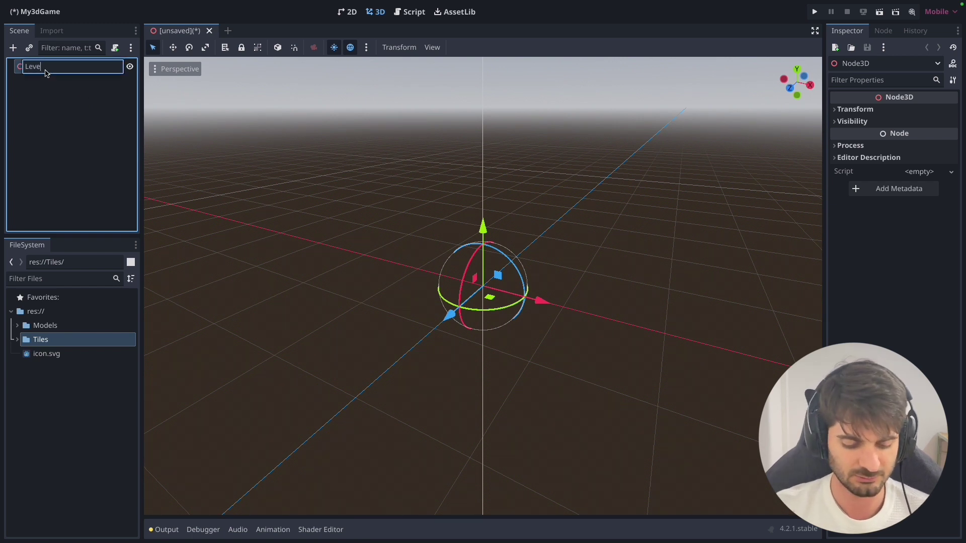
text(l1)
key(Return)
- Begin adding a child node under Level1
right_click(45, 73)
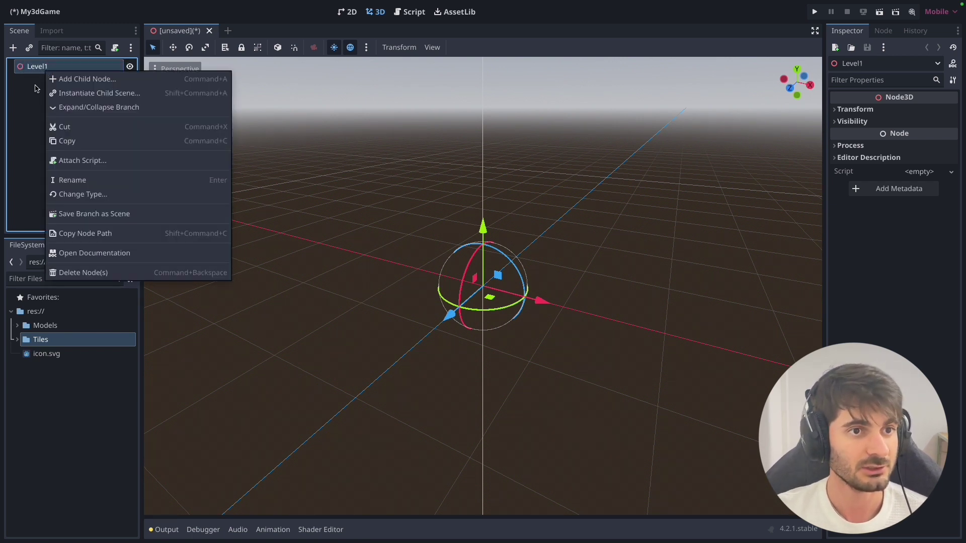
click(35, 89)
right_click(80, 72)
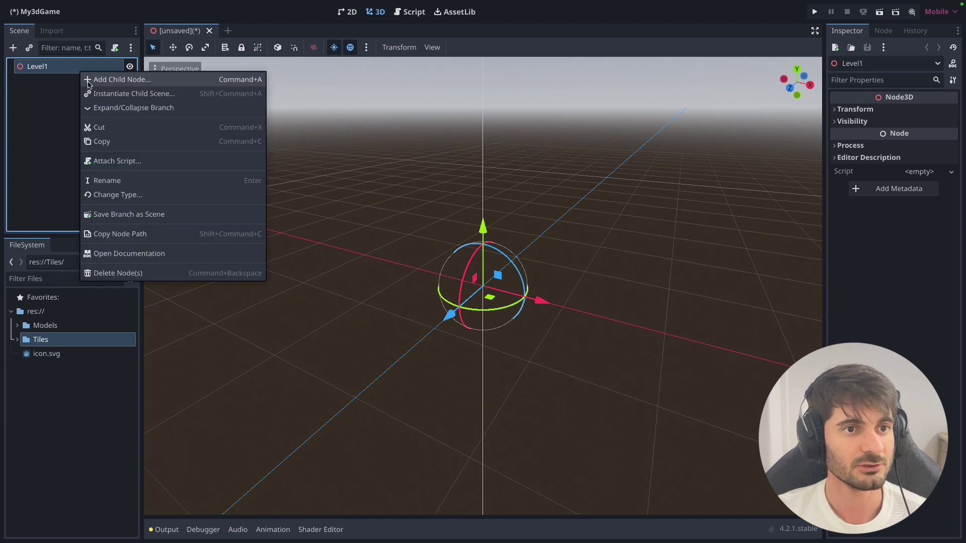
click(88, 81)
- Add a WorldEnvironment with a New Environment whose Background Mode is Sky
text(worl)
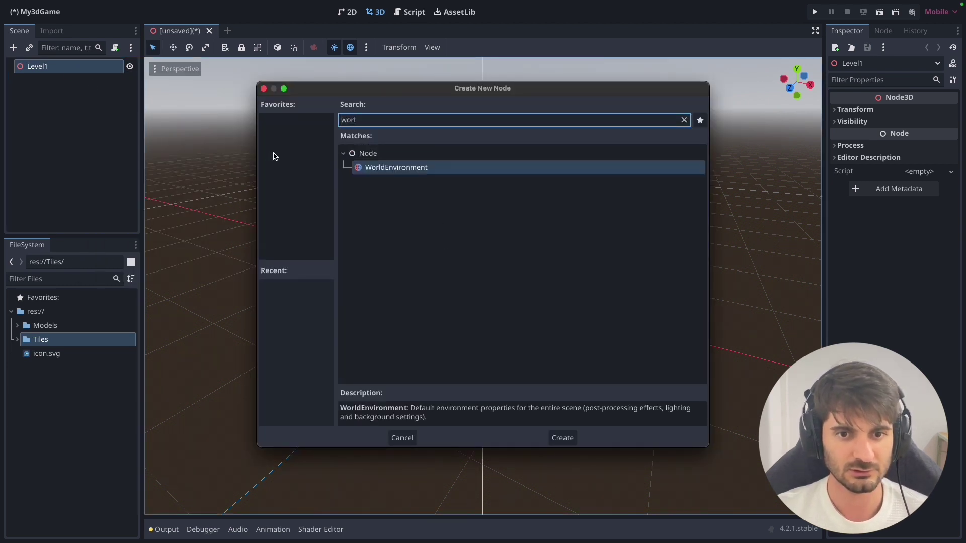
double_click(411, 168)
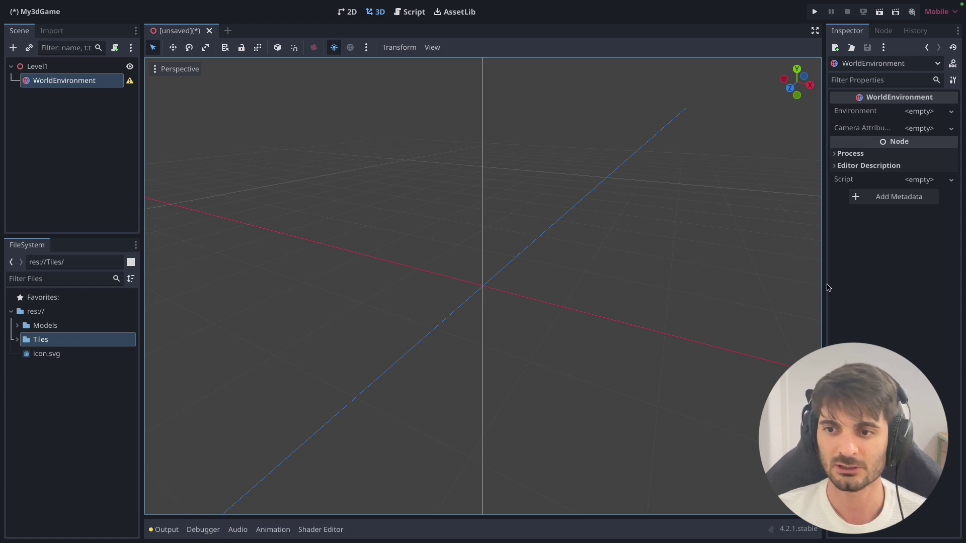
drag(828, 288, 724, 275)
click(906, 108)
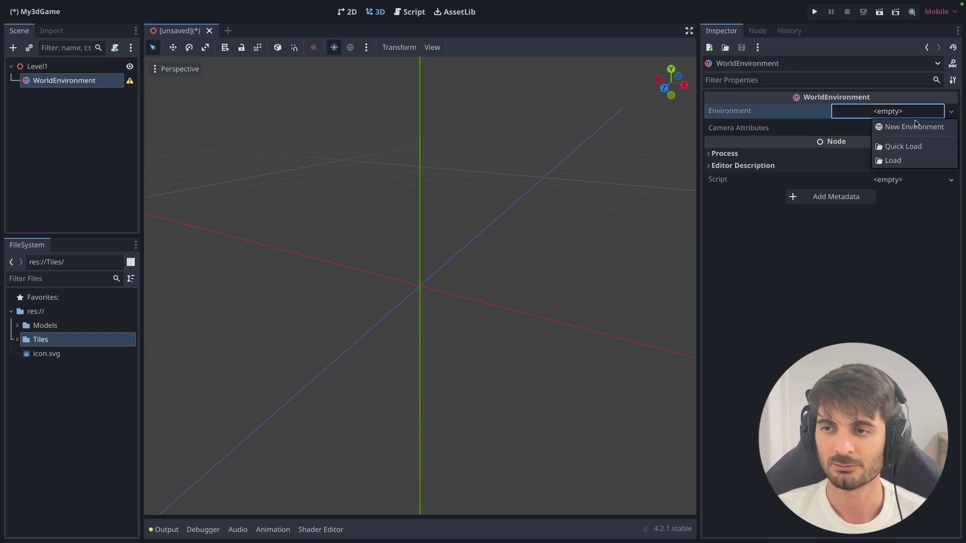
click(914, 126)
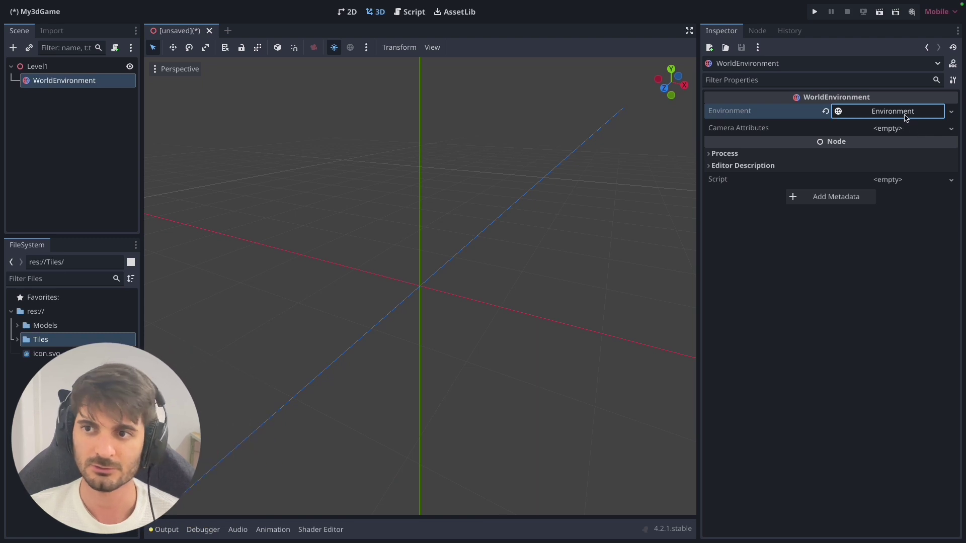
click(904, 115)
click(855, 126)
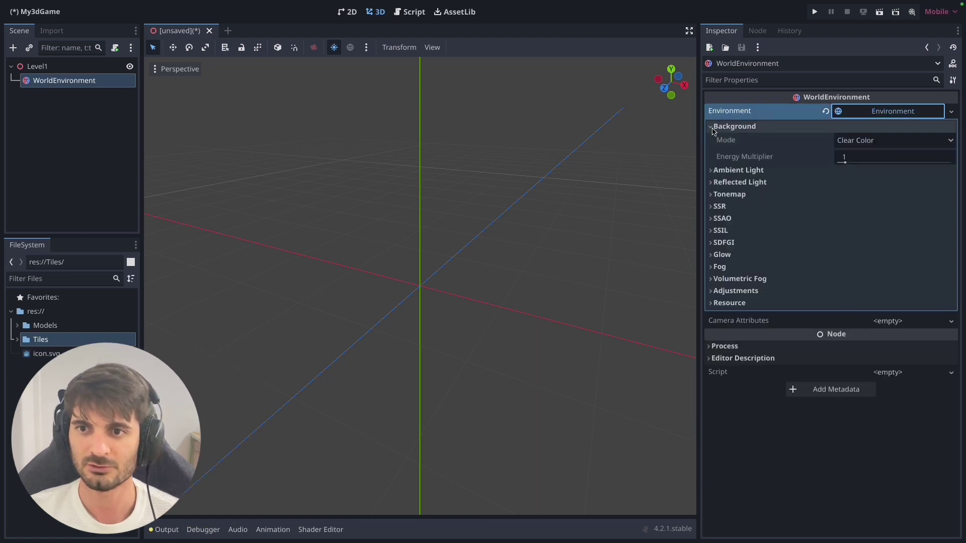
click(892, 141)
click(878, 183)
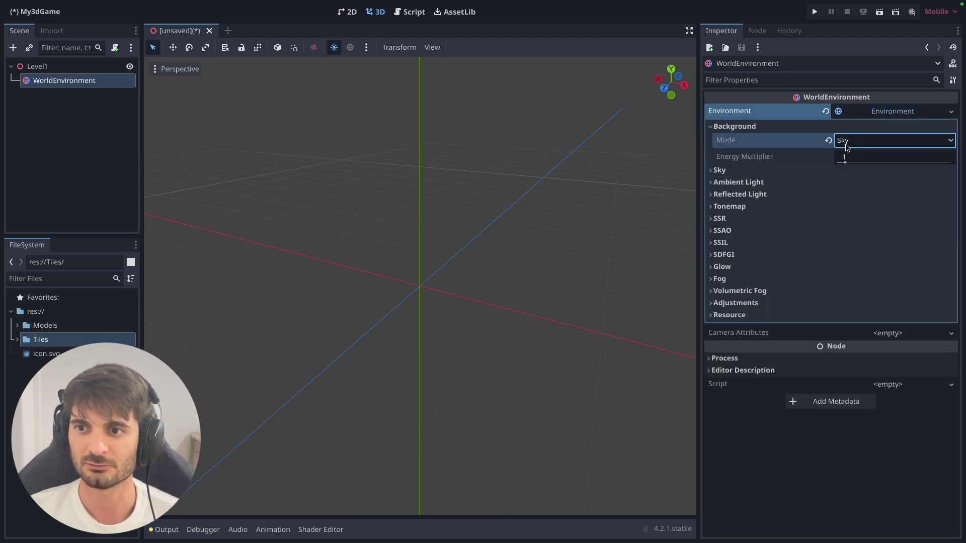
- Give the environment a New Sky using a New ProceduralSkyMaterial
click(715, 171)
click(949, 187)
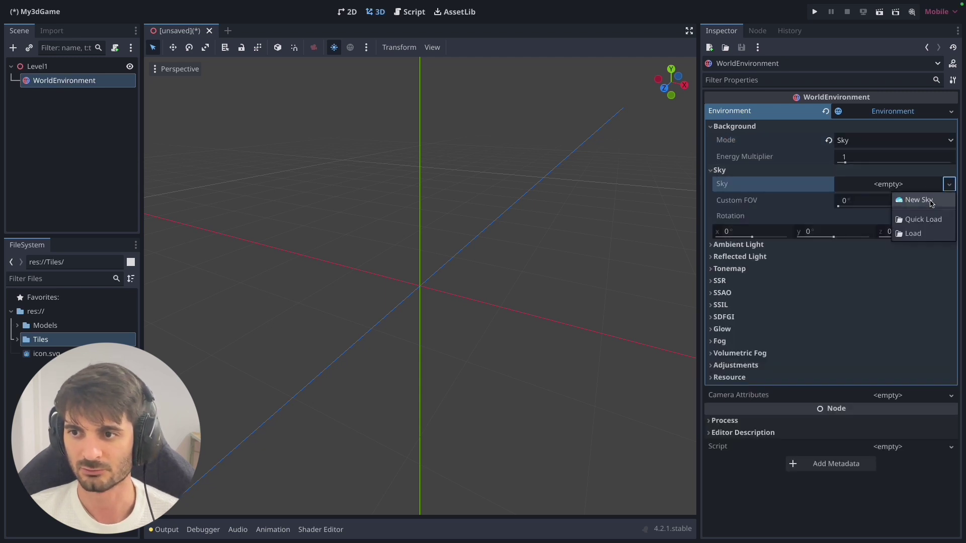
click(924, 198)
click(879, 187)
click(900, 203)
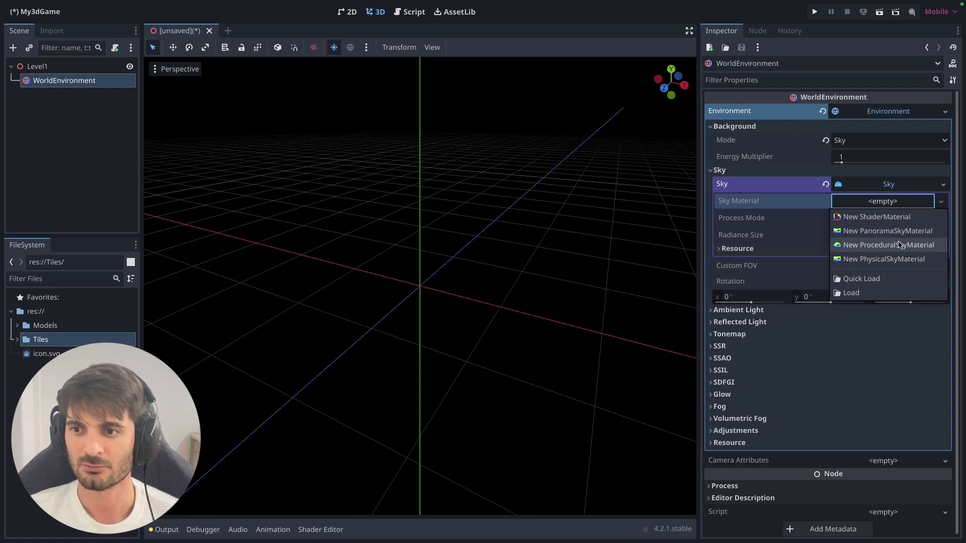
click(898, 249)
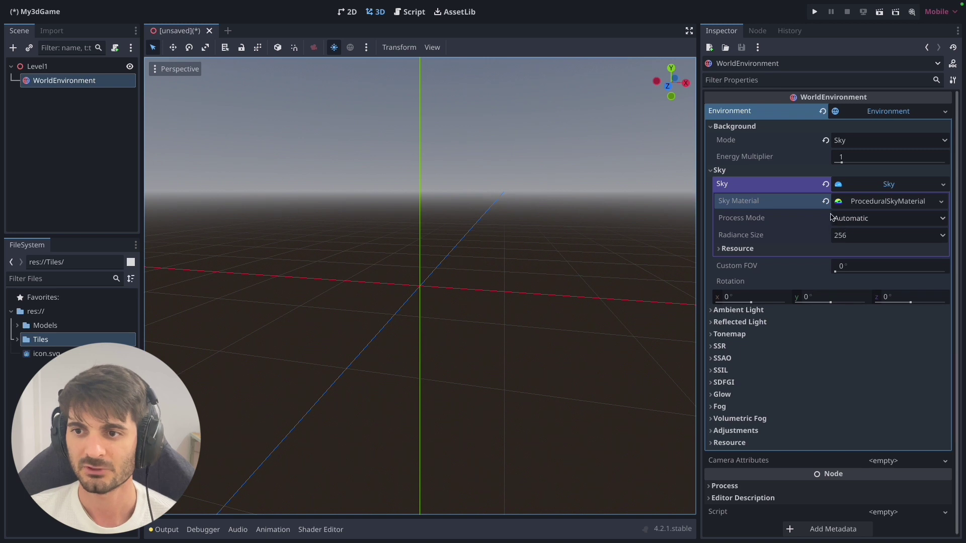
click(885, 201)
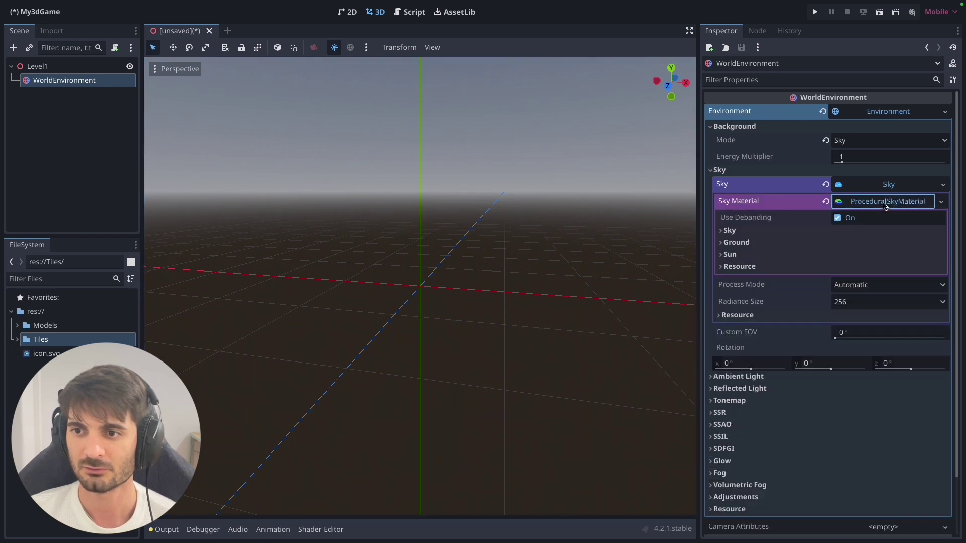
click(727, 231)
- Set the sky top colour and horizon colour to blue (horizon 47afff)
click(907, 244)
click(871, 274)
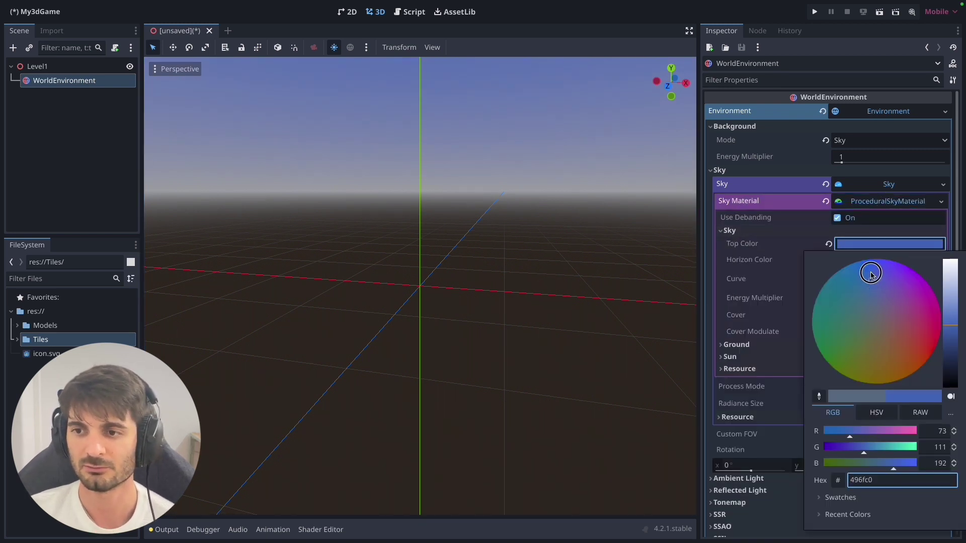
drag(871, 274, 868, 263)
click(859, 260)
click(859, 260)
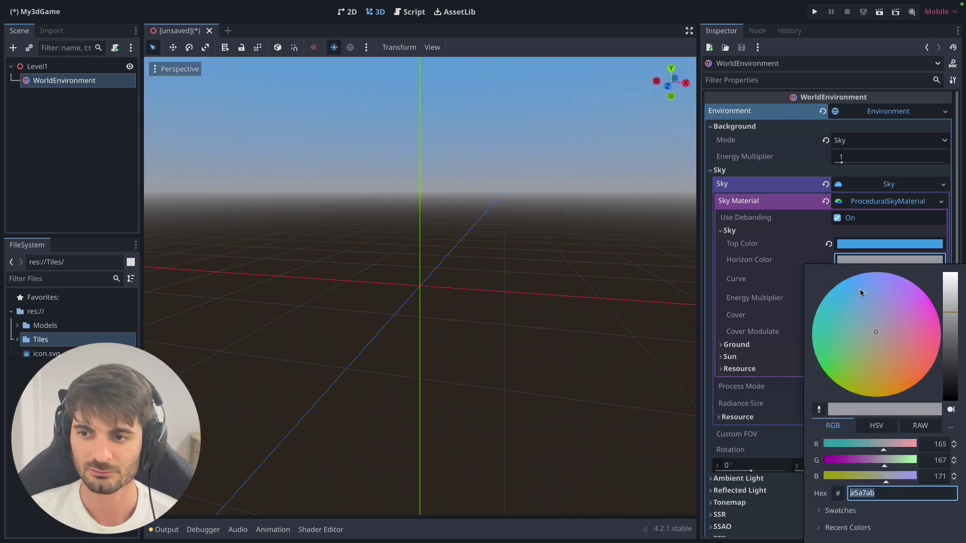
drag(870, 332, 819, 279)
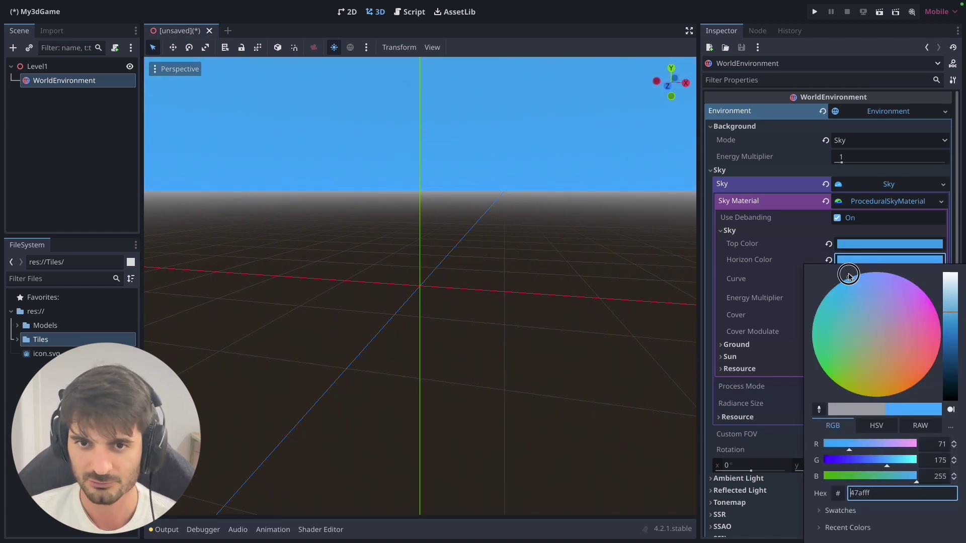
click(792, 285)
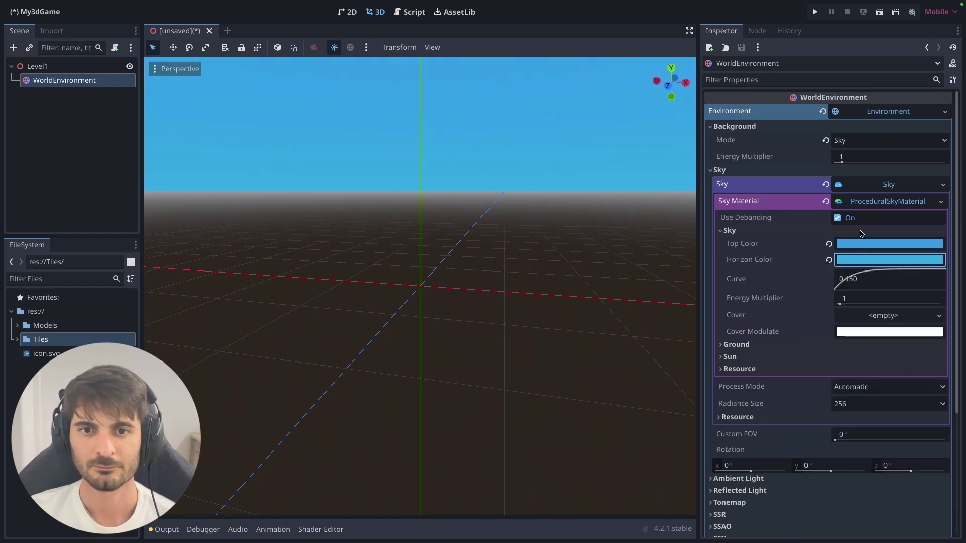
- Set the ground bottom and ground horizon colours to green
click(730, 346)
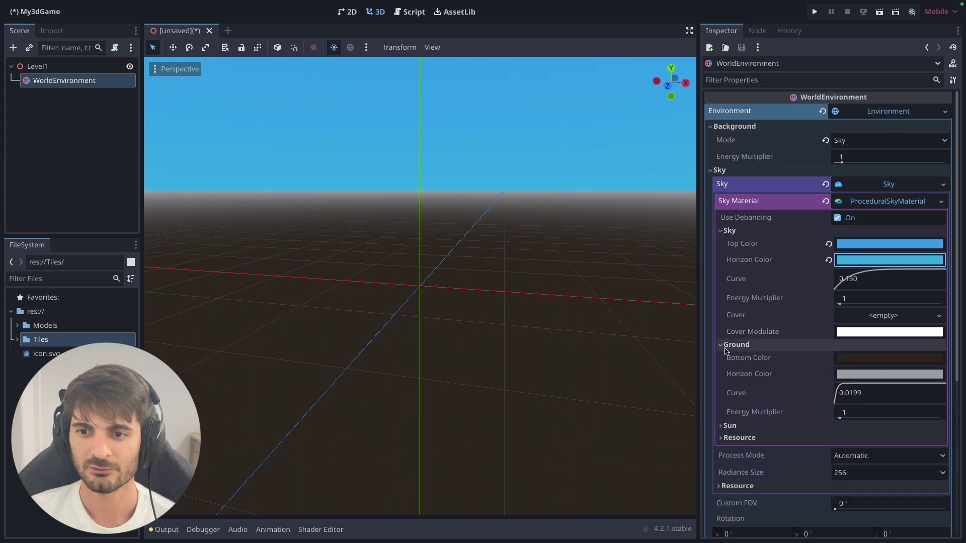
click(888, 358)
click(876, 234)
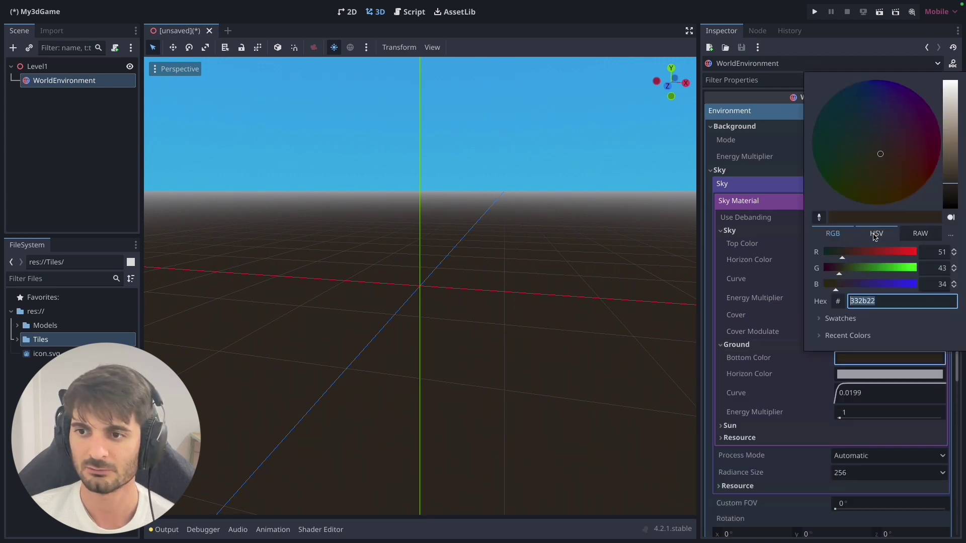
mouse_move(855, 268)
mouse_down()
mouse_move(890, 275)
mouse_move(835, 285)
mouse_up()
click(853, 375)
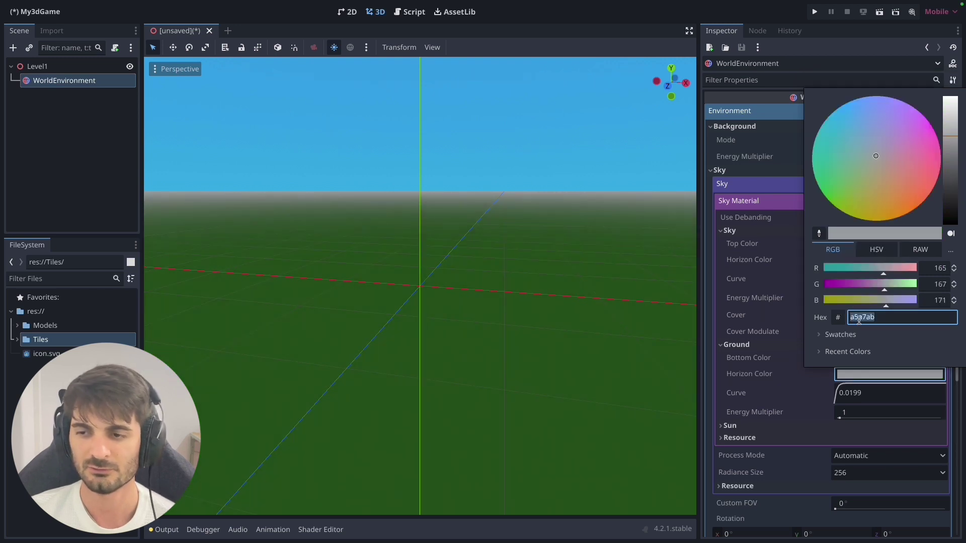
key(ctrl+v)
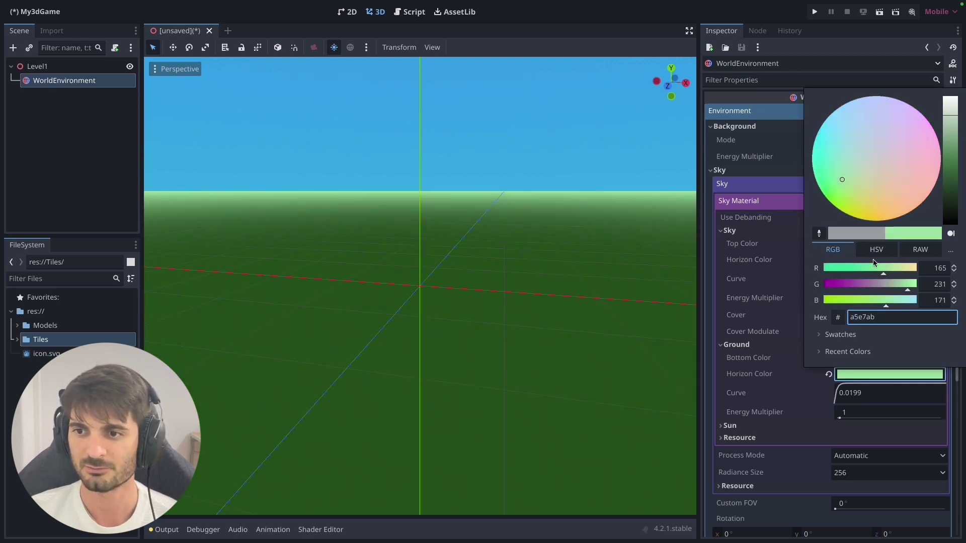
click(874, 251)
click(442, 180)
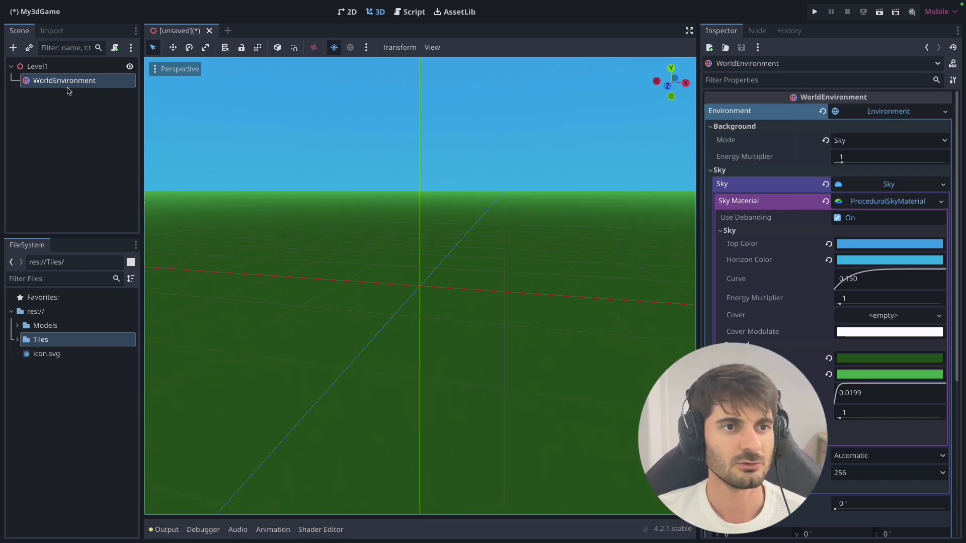
- Save the WorldEnvironment branch as world_environment.tscn in a new Shared folder
right_click(69, 85)
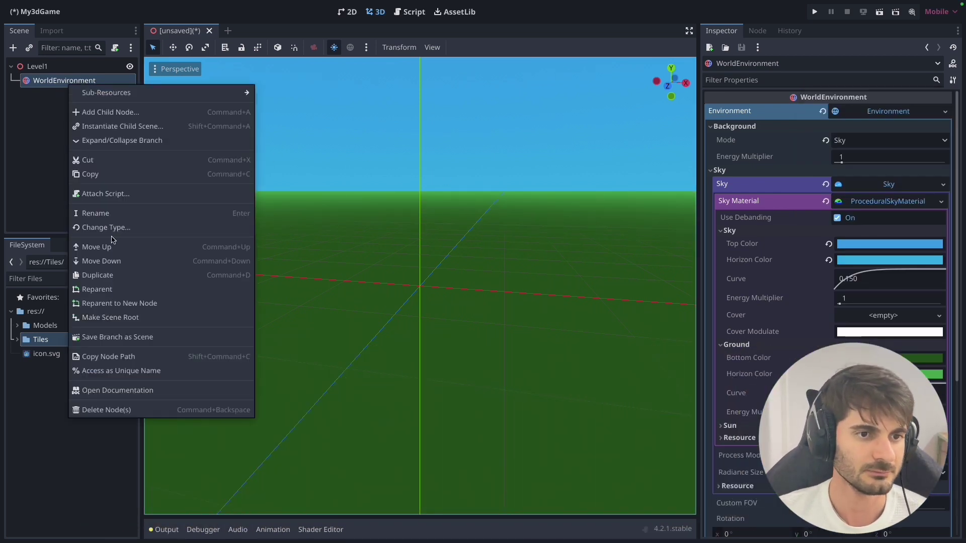
click(132, 341)
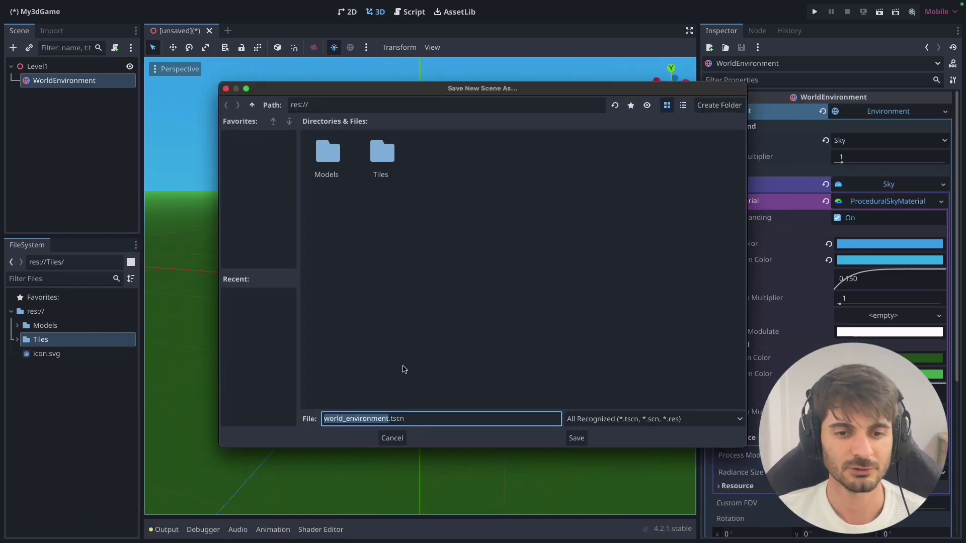
right_click(391, 283)
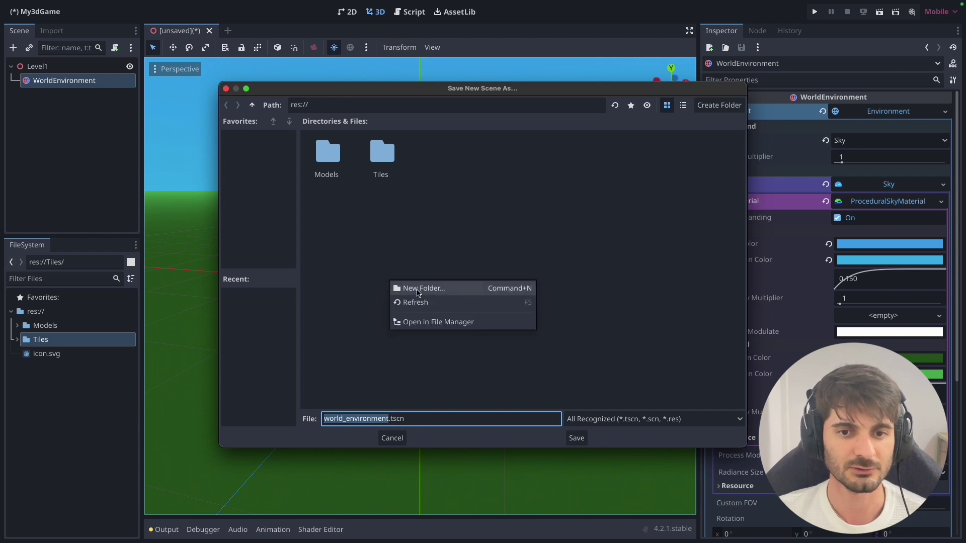
click(405, 285)
text(Shared)
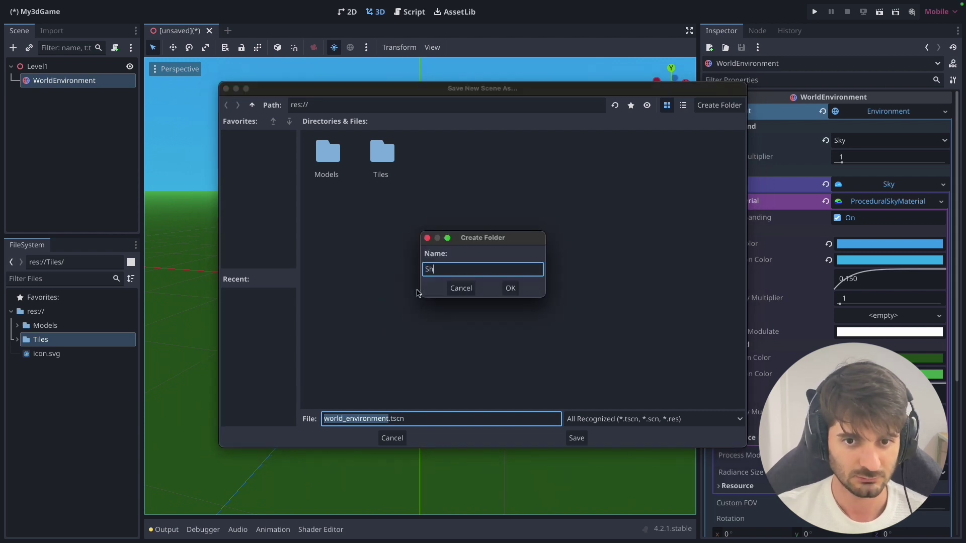
key(Return)
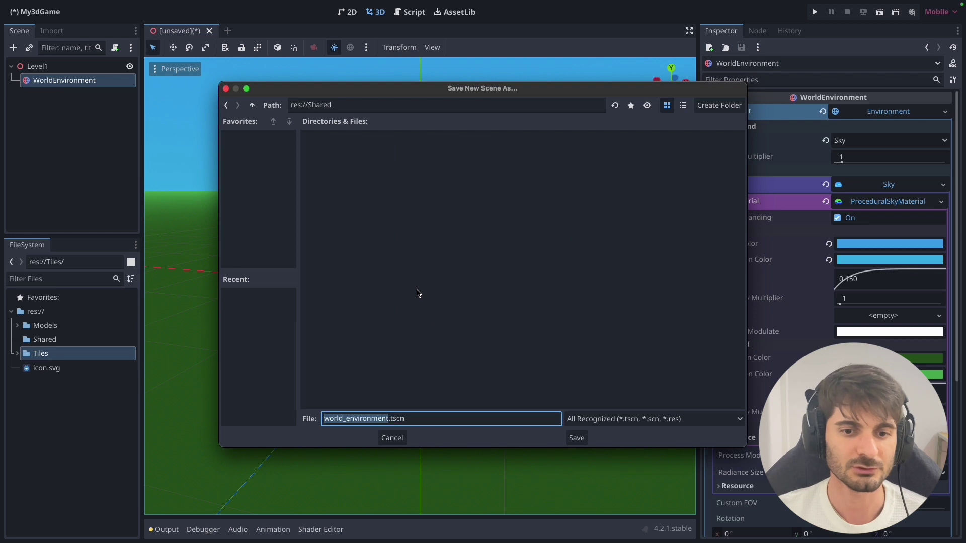
click(575, 440)
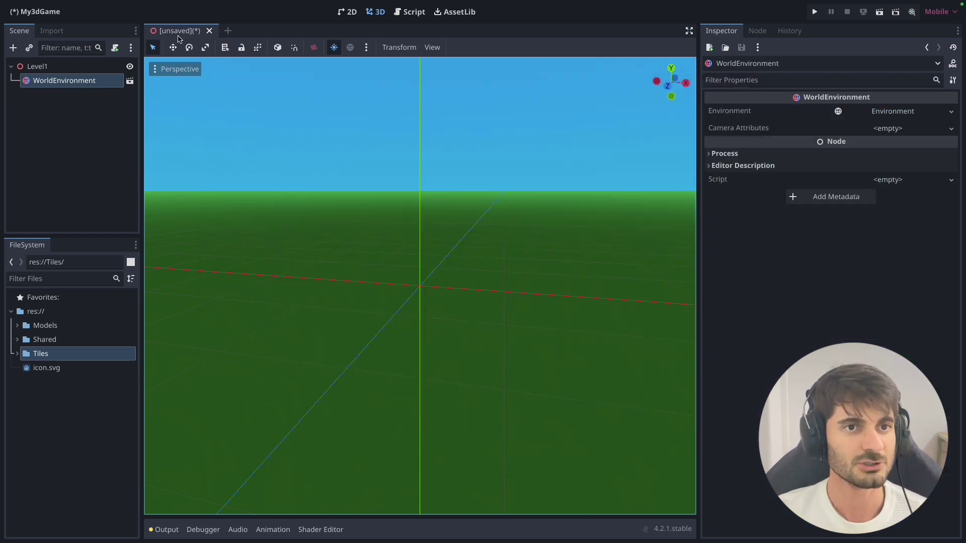
- Save the level scene as level_1.tscn inside a new Level1 folder
key(ctrl+s)
right_click(347, 236)
click(373, 240)
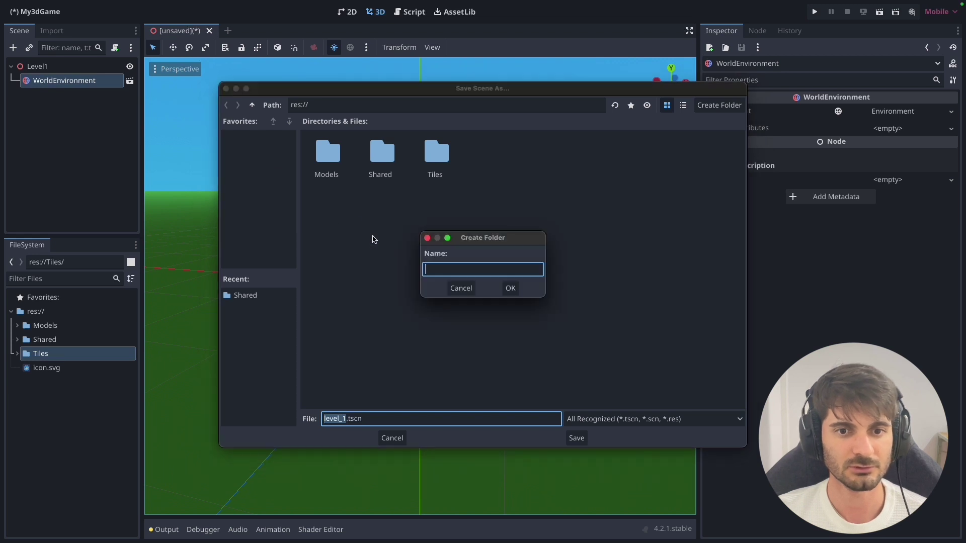
text(Level1)
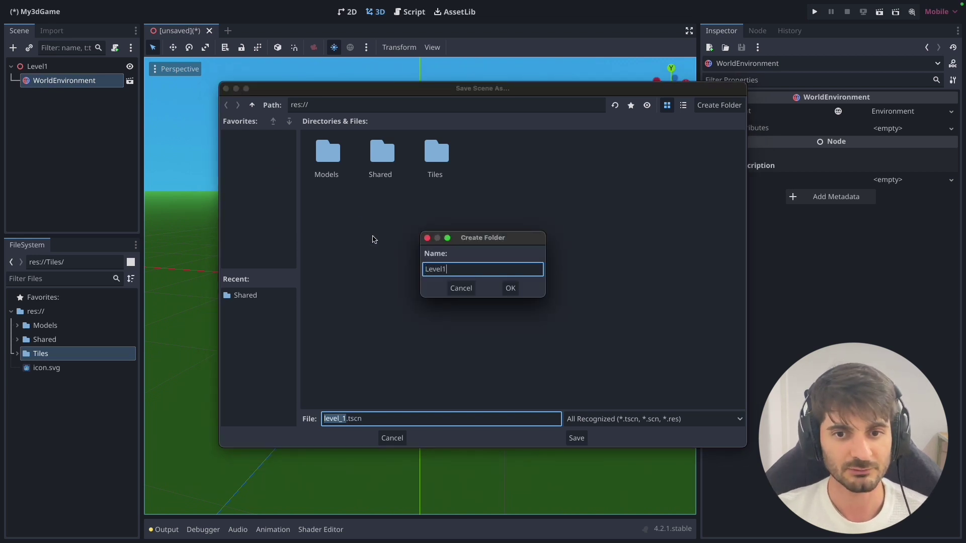
key(Return)
drag(351, 106, 304, 106)
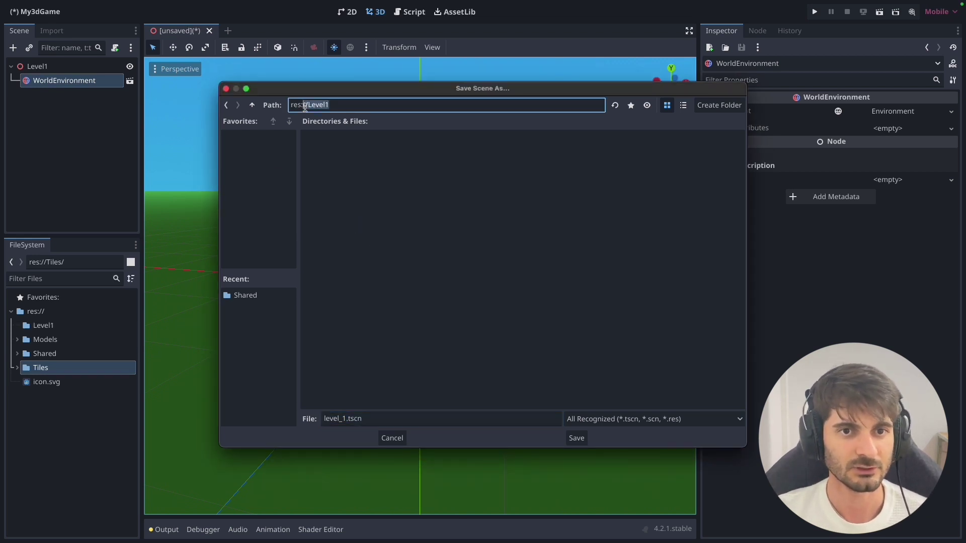
click(575, 438)
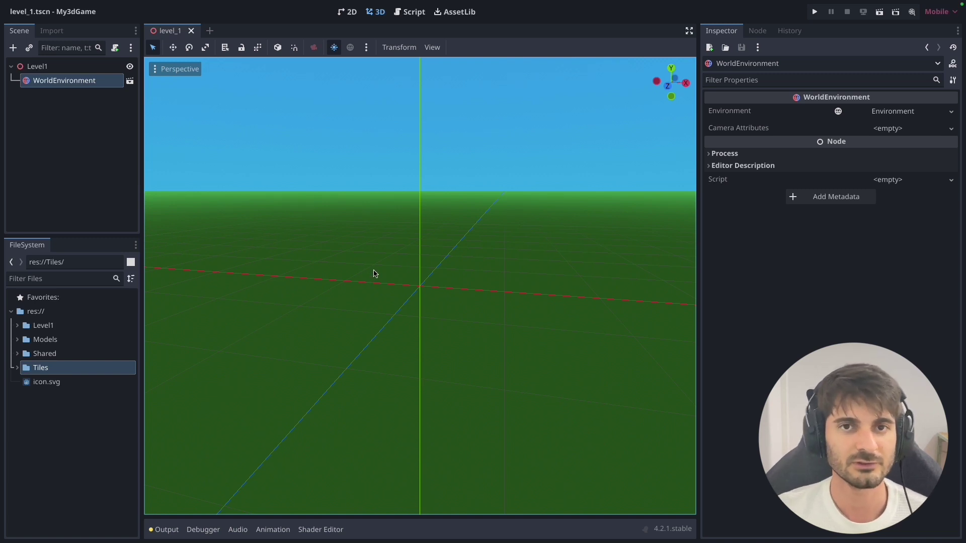
middle_drag(383, 270, 417, 285)
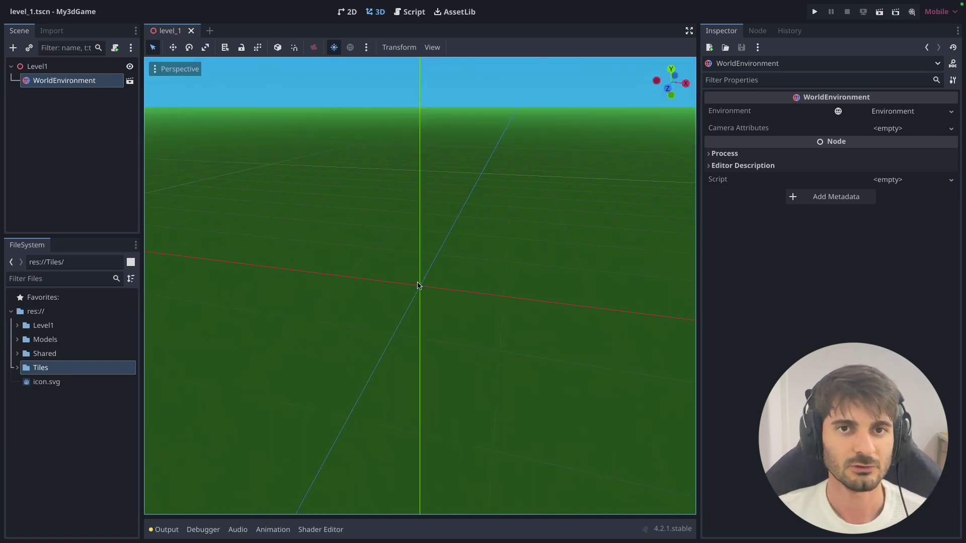